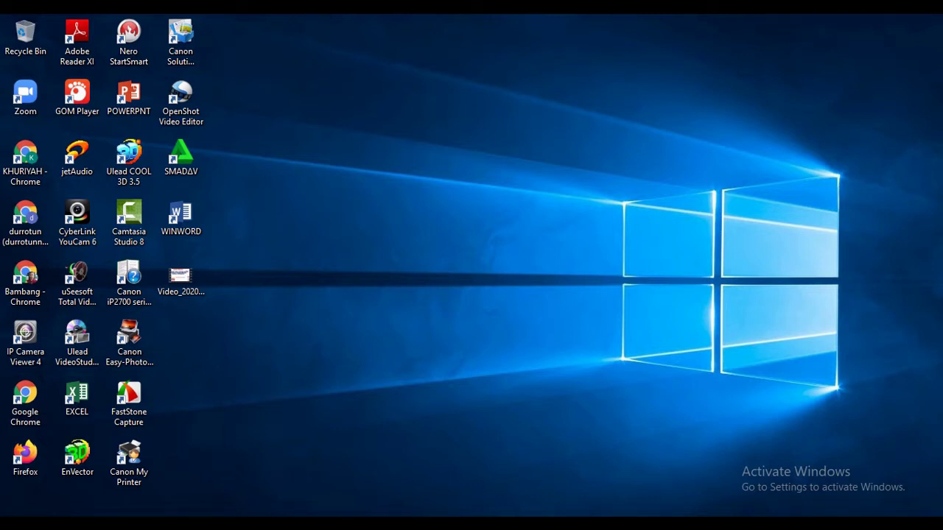
# - Launch Chrome with the personal profile and open Google Drive from the Google apps
pyautogui.click(24, 284)
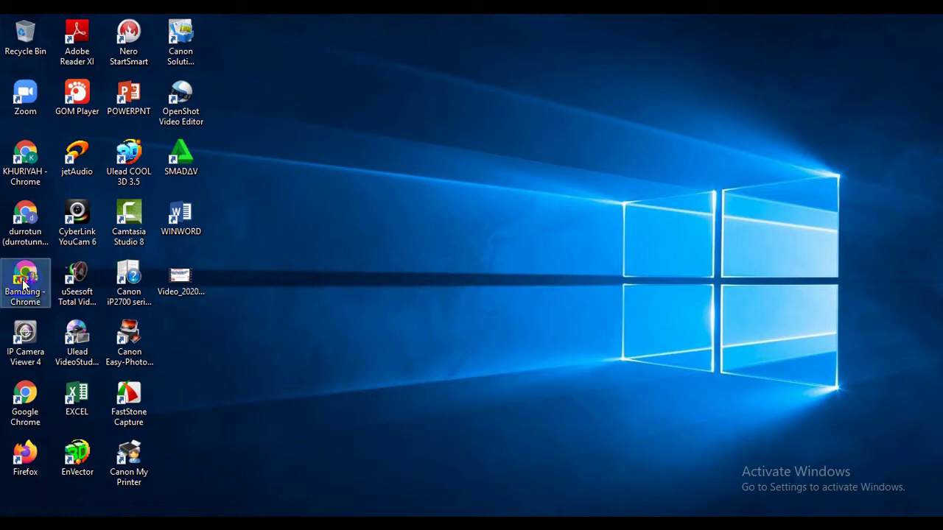
pyautogui.doubleClick(23, 283)
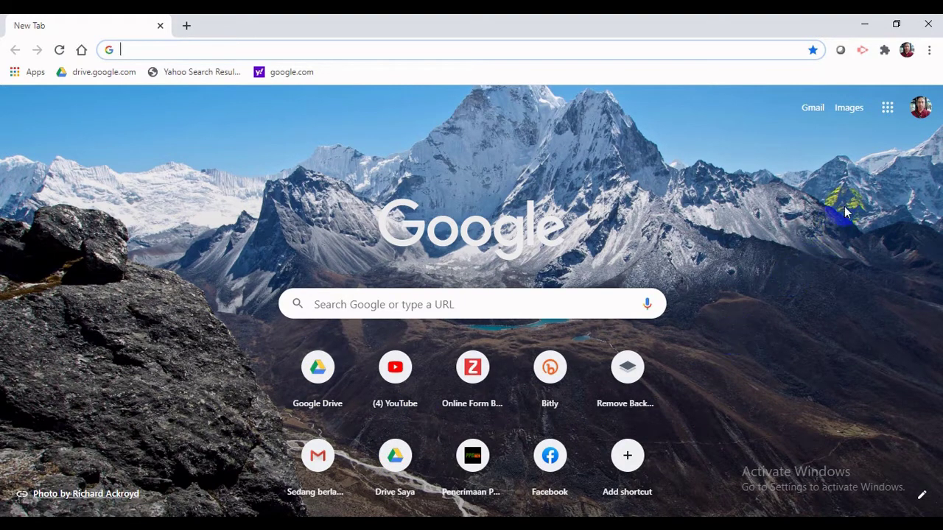
pyautogui.click(889, 110)
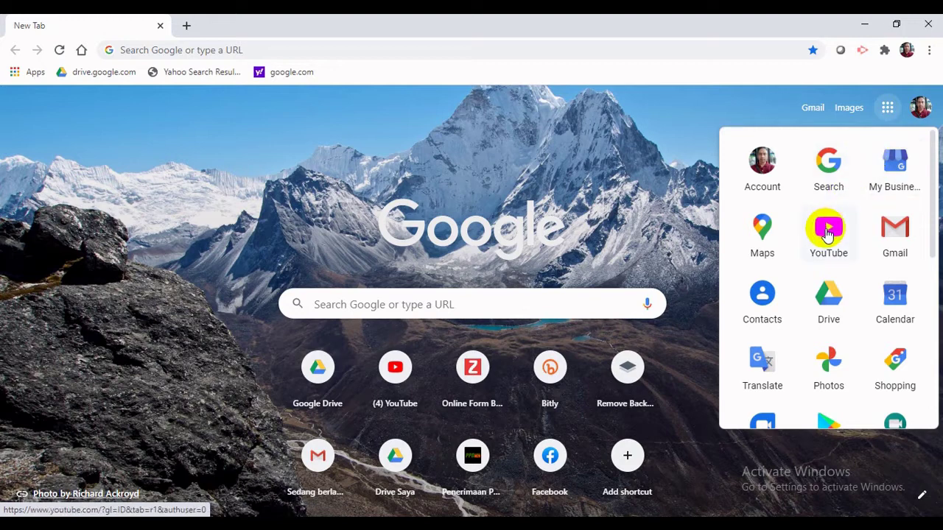
pyautogui.click(833, 304)
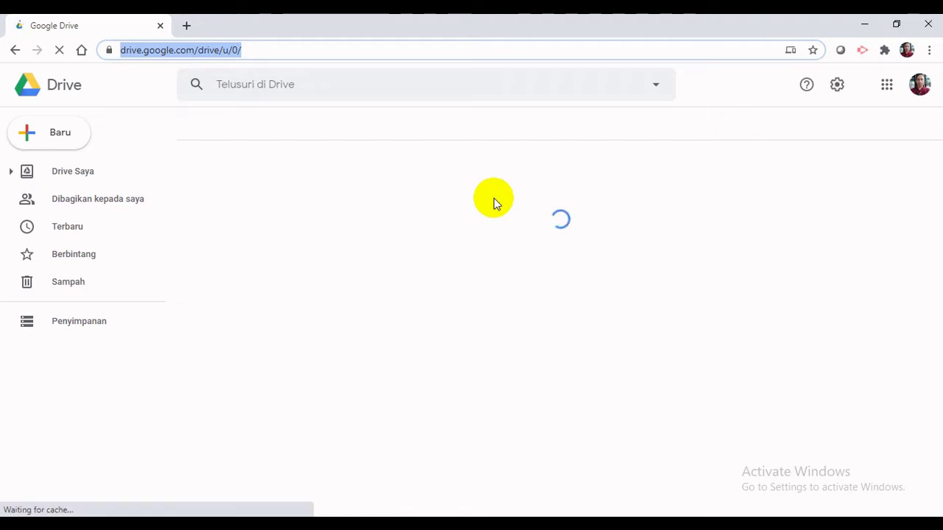
# - Create a new blank Google Form (Formulir kosong) in Drive Saya
pyautogui.click(31, 134)
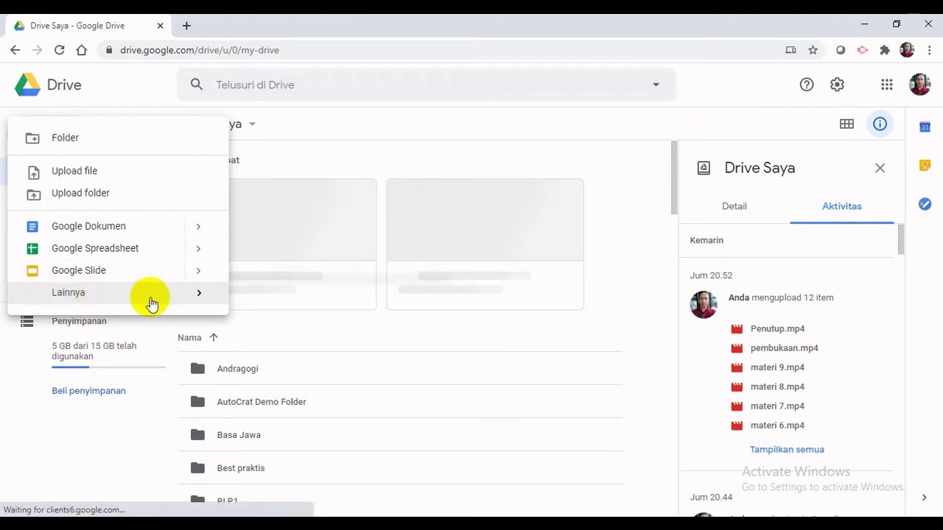
pyautogui.click(194, 301)
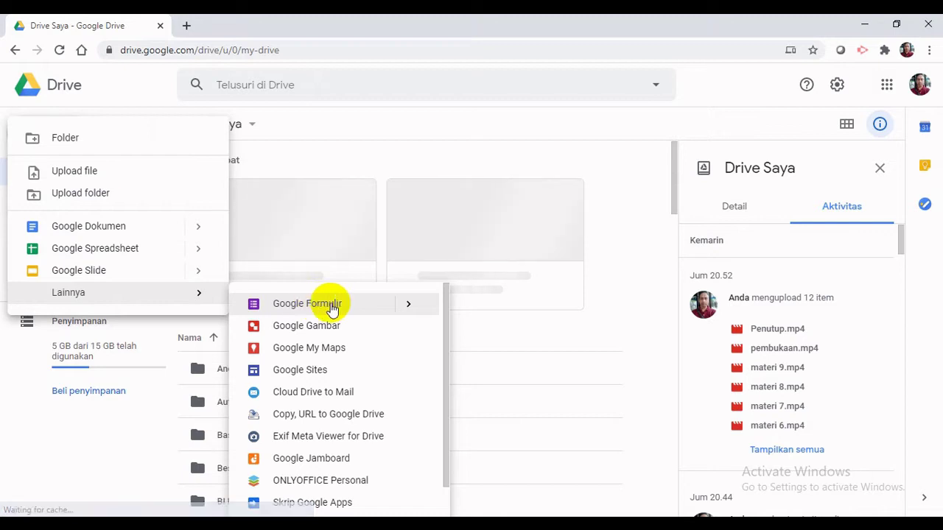
pyautogui.click(410, 306)
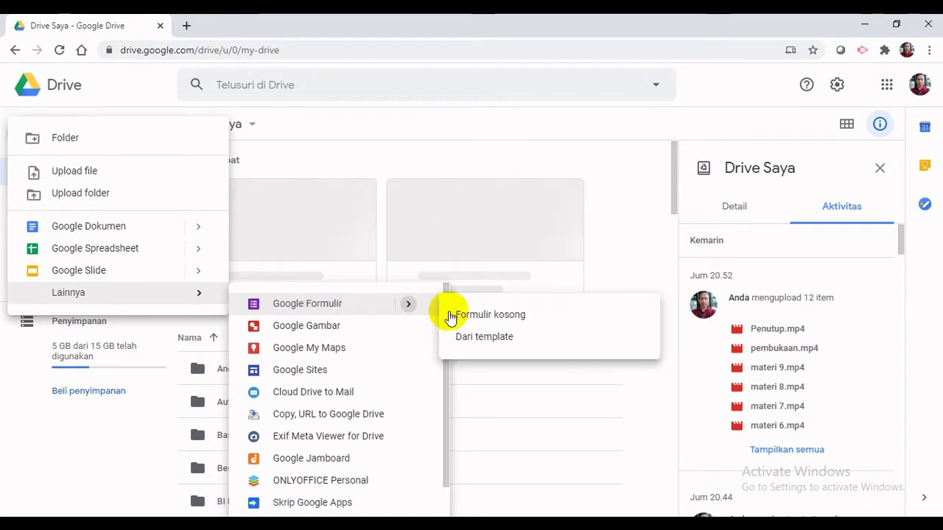
pyautogui.click(496, 316)
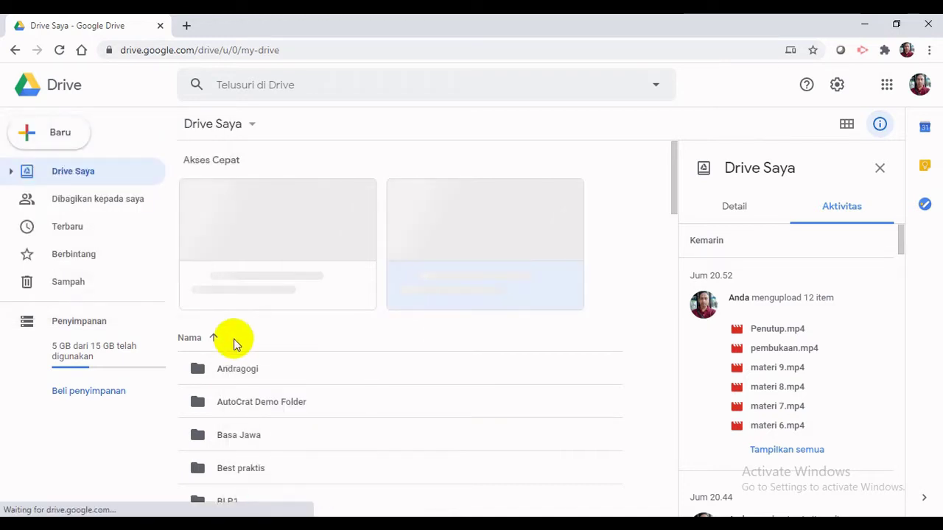
pyautogui.click(44, 137)
pyautogui.moveTo(68, 293)
pyautogui.click(408, 304)
pyautogui.click(474, 316)
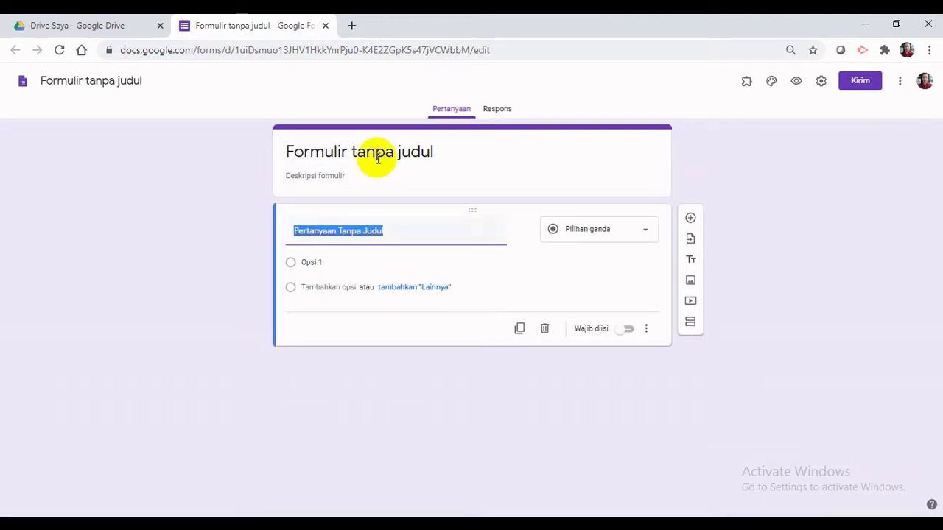
# - Title the form "Soal IPS" and give the form file the same name
pyautogui.click(404, 157)
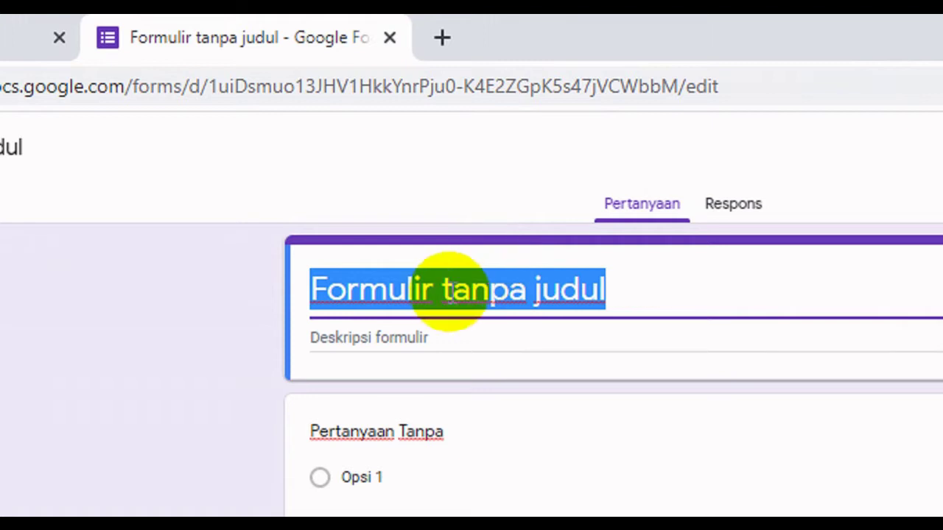
pyautogui.click(443, 293)
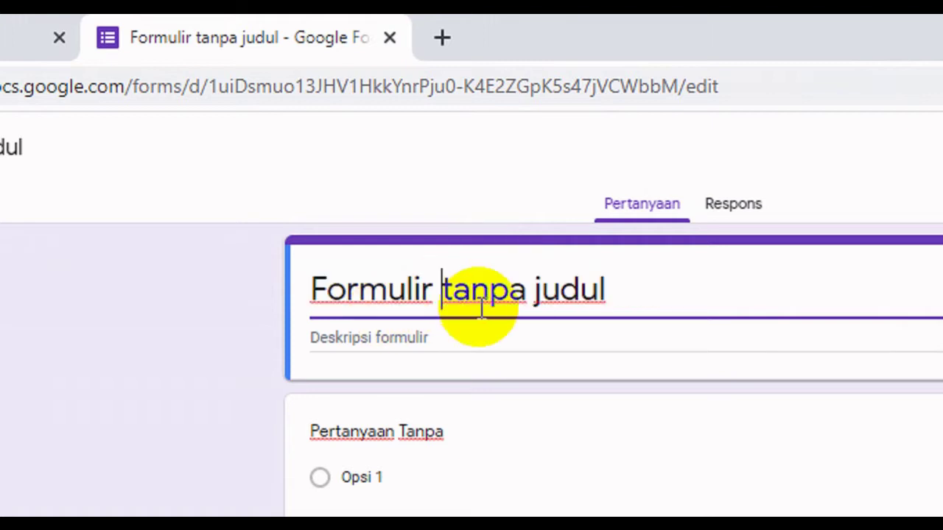
pyautogui.click(615, 305)
pyautogui.moveTo(623, 305); pyautogui.dragTo(310, 294)
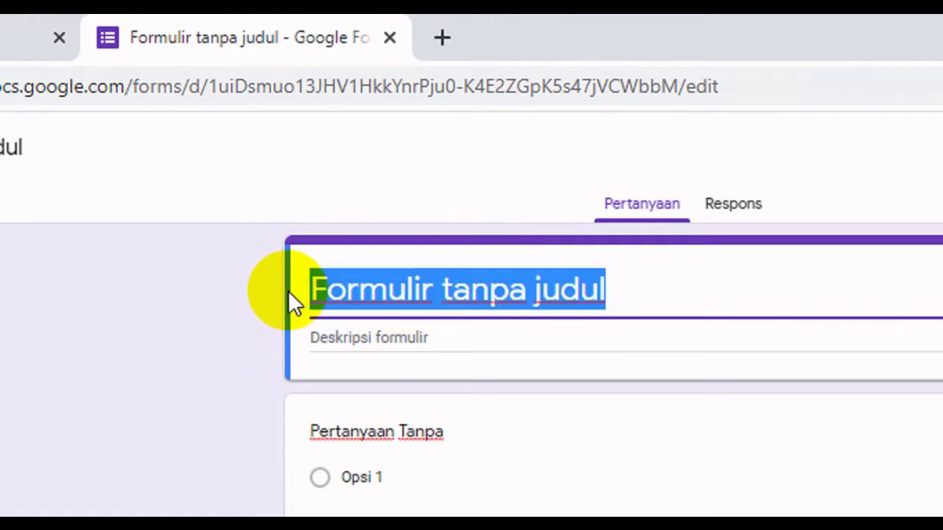
pyautogui.write('O')
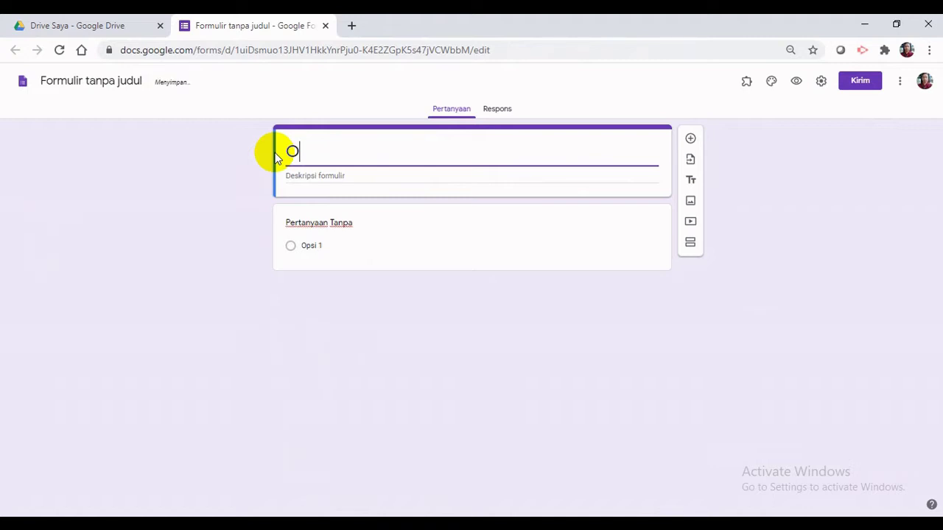
pyautogui.press('BackSpace')
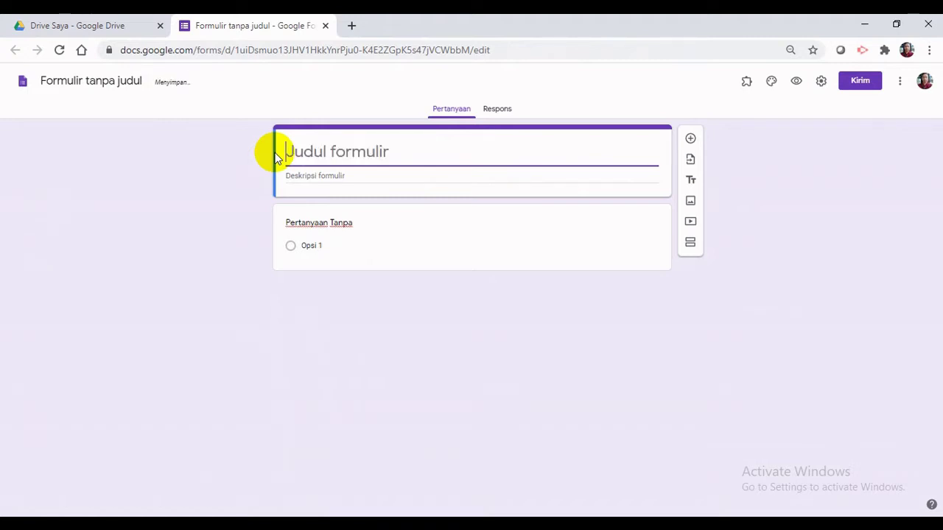
pyautogui.write('O')
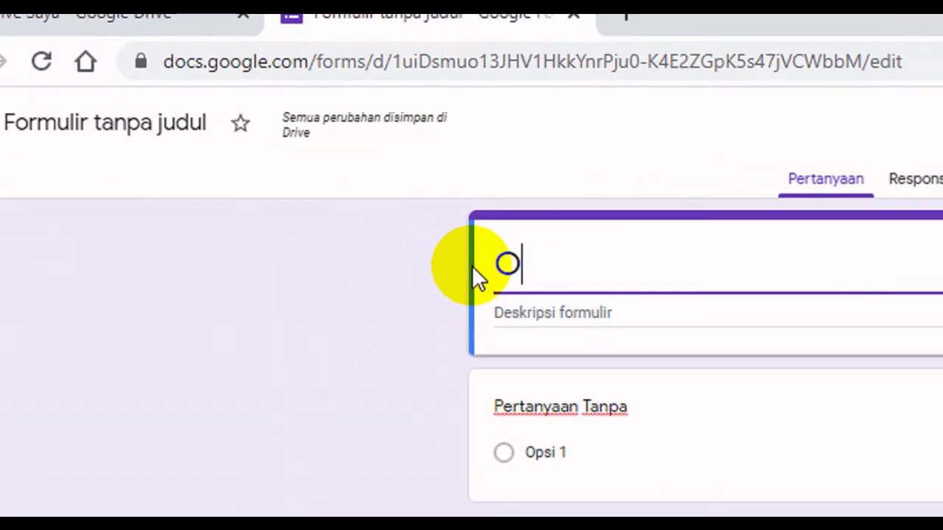
pyautogui.press('BackSpace')
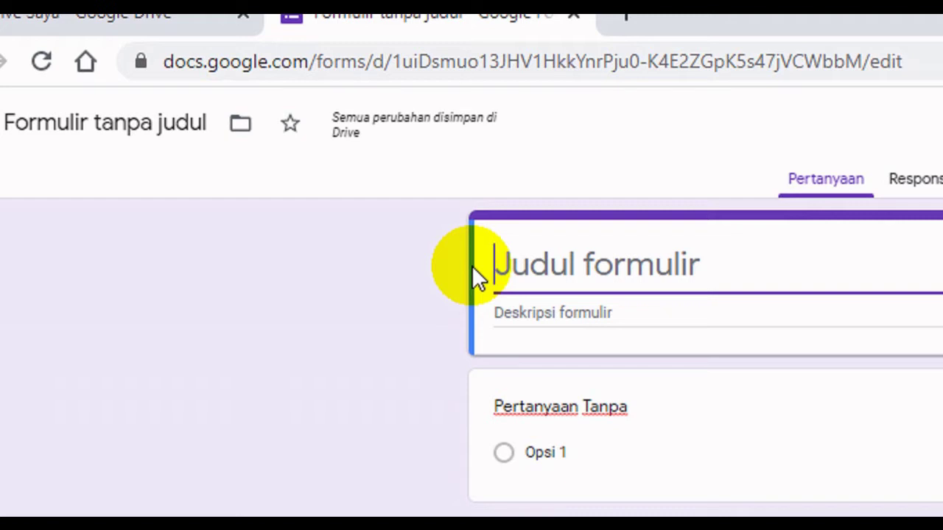
pyautogui.write('S')
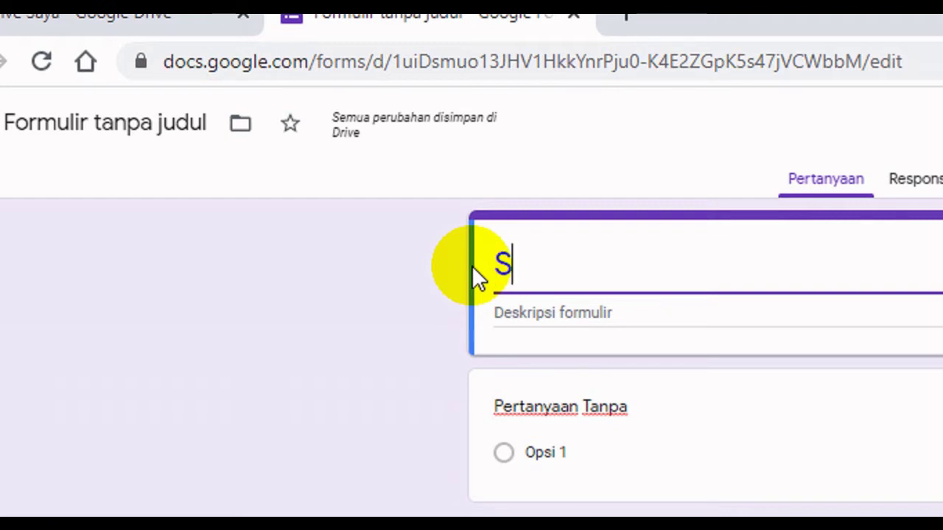
pyautogui.write('oa')
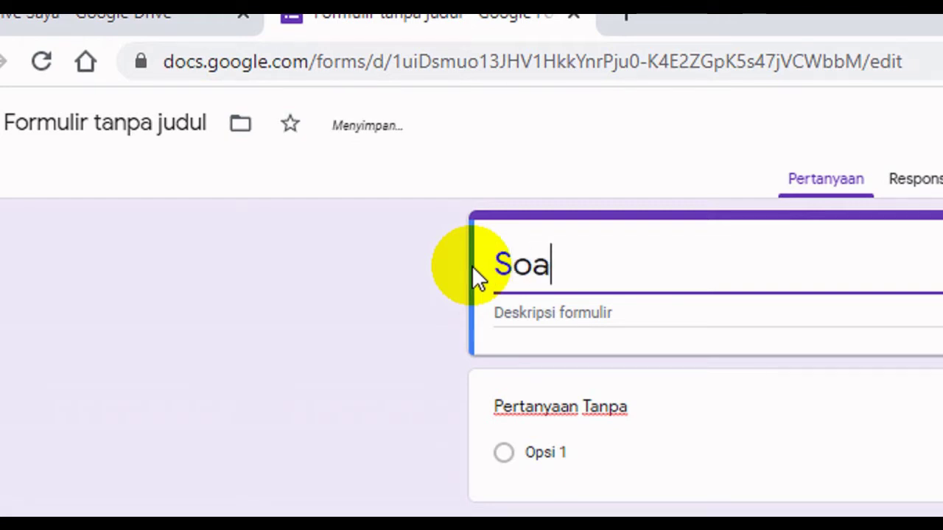
pyautogui.write('l ')
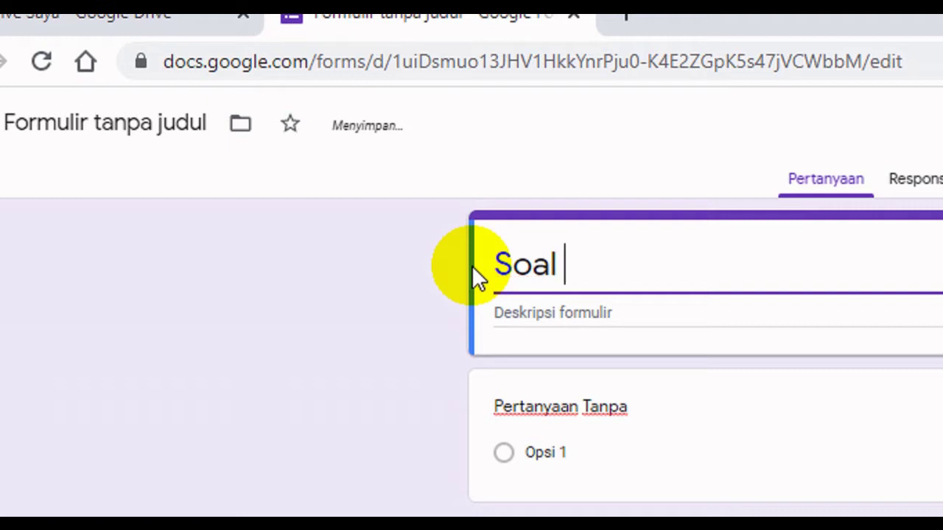
pyautogui.write('IP')
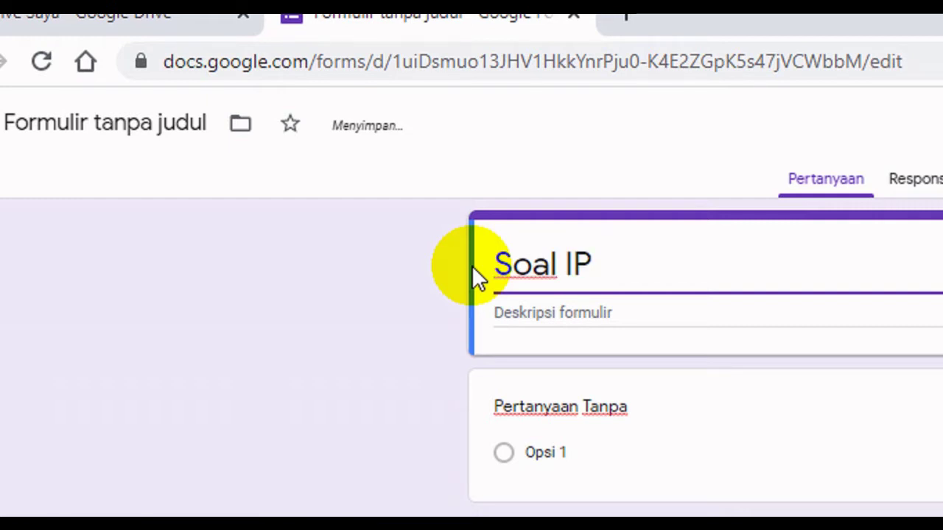
pyautogui.write('S')
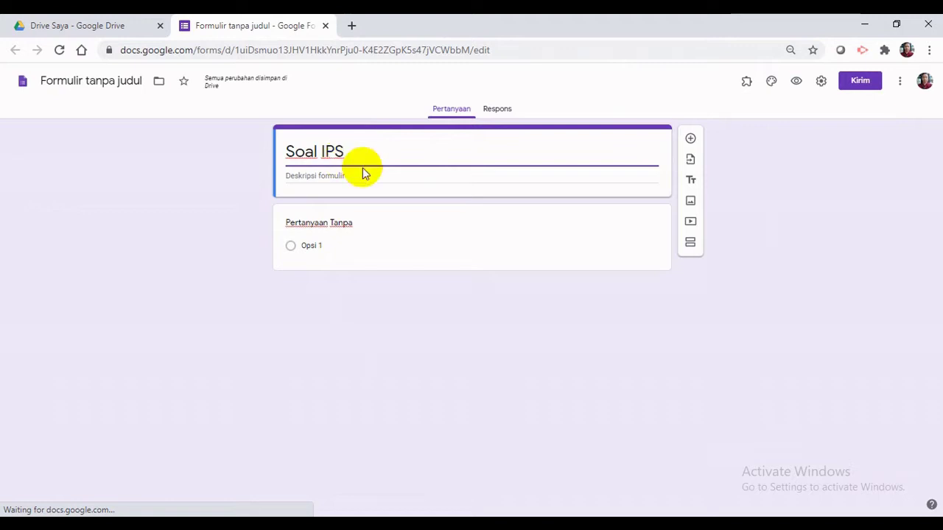
pyautogui.tripleClick(298, 152)
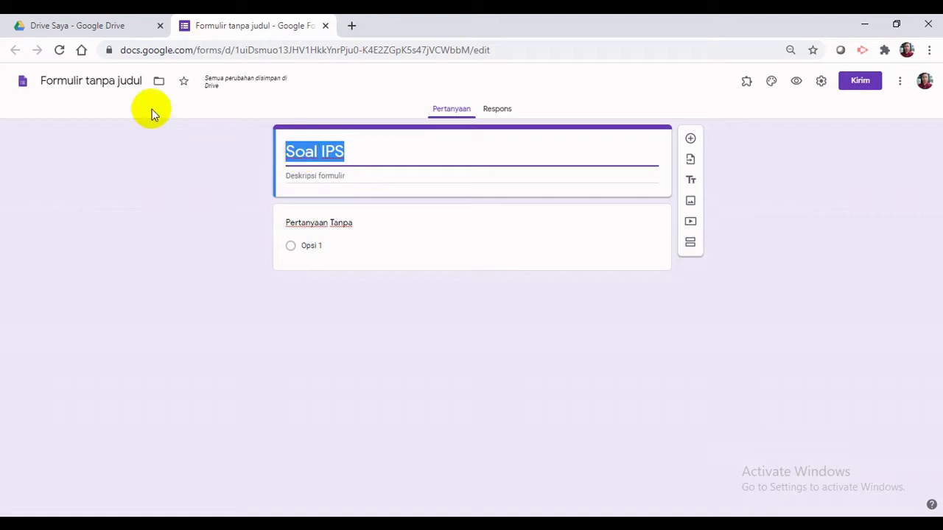
pyautogui.click(92, 82)
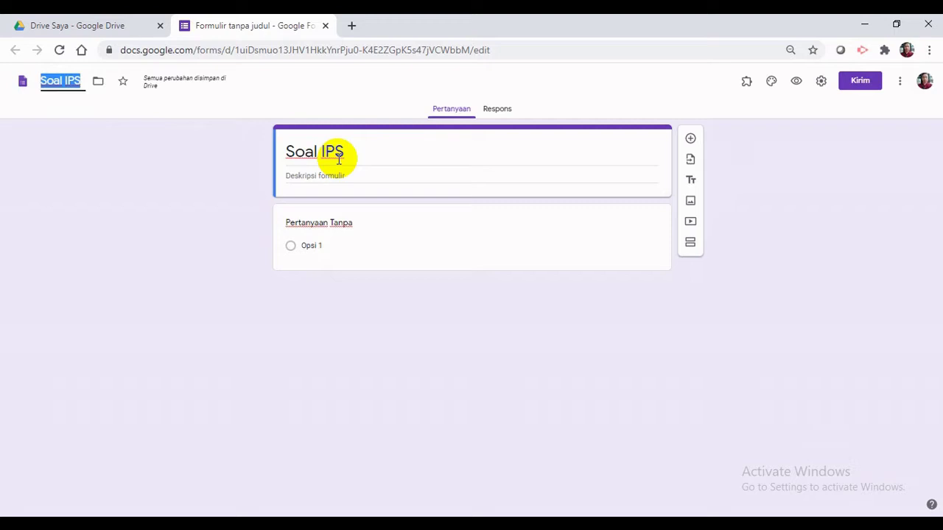
# - Replace the first question's placeholder text with "NAMA"
pyautogui.click(328, 222)
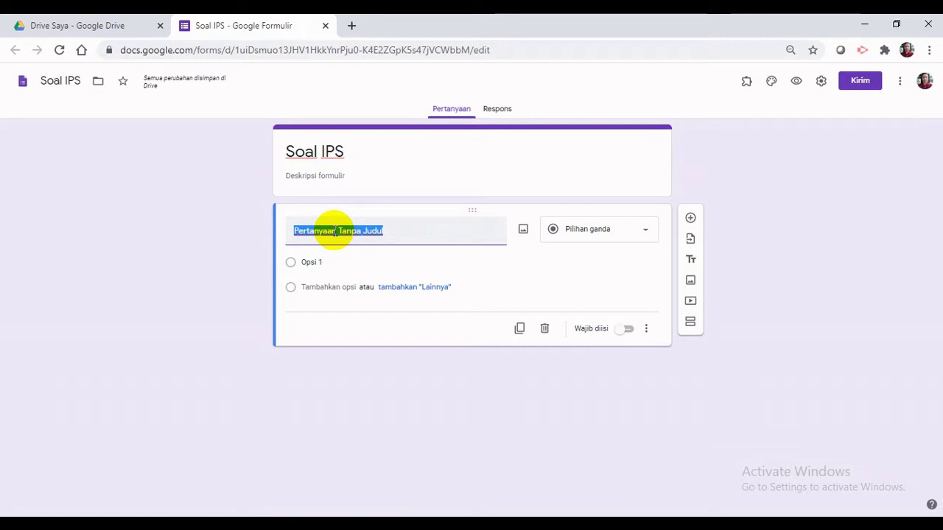
pyautogui.write('N')
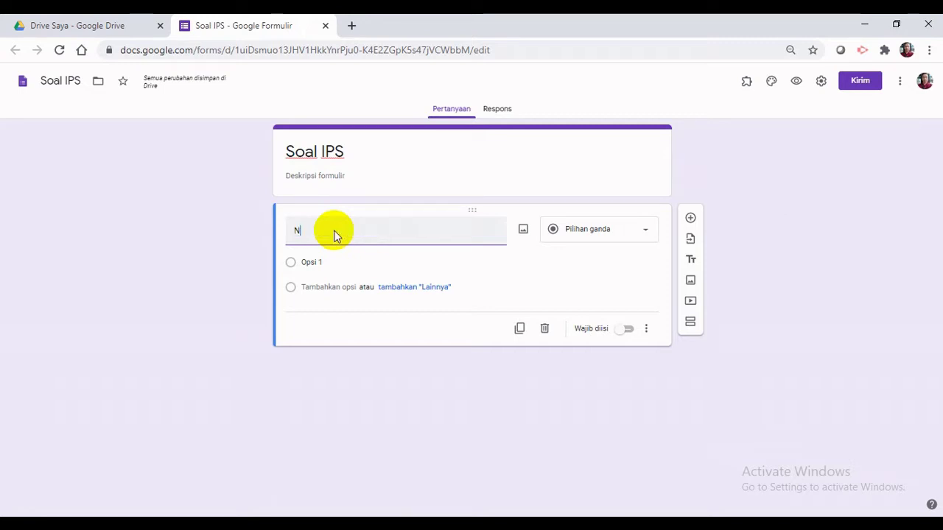
pyautogui.write('ama')
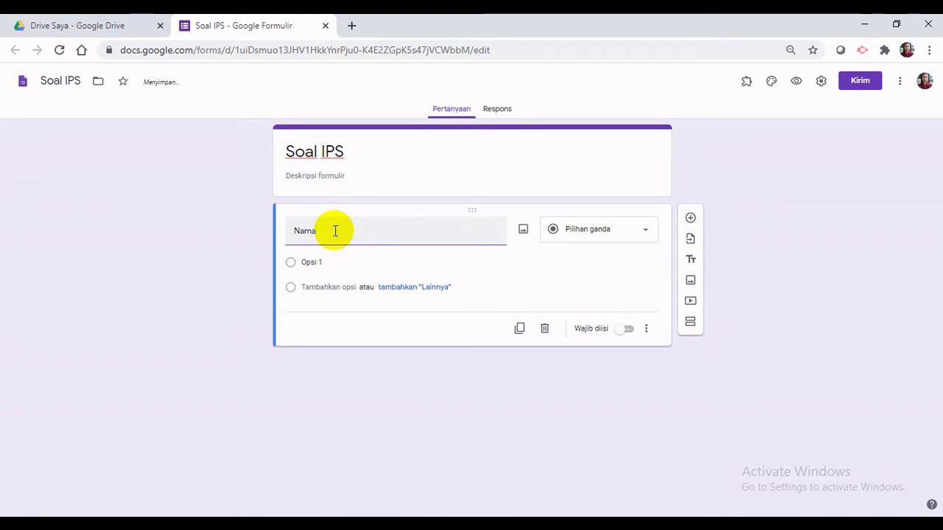
pyautogui.press('BackSpace')
pyautogui.press('BackSpace')
pyautogui.press('BackSpace')
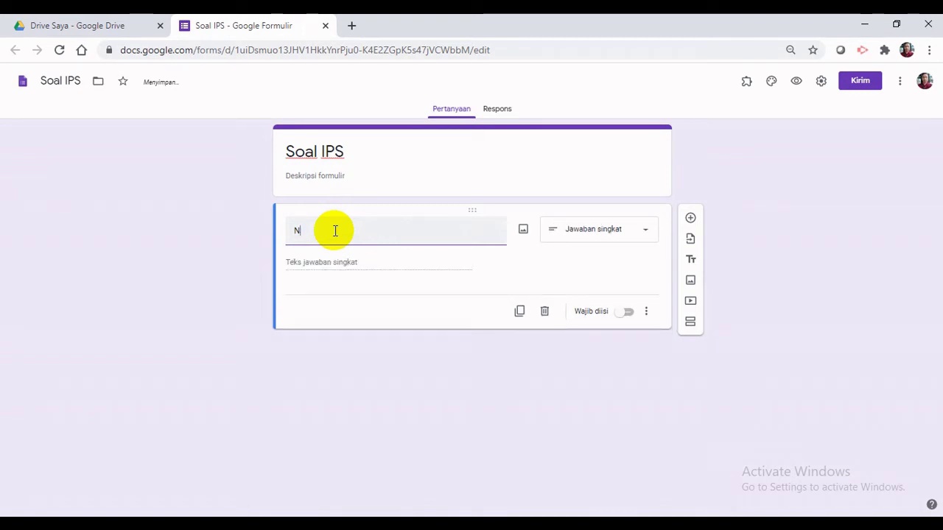
pyautogui.write('AMA')
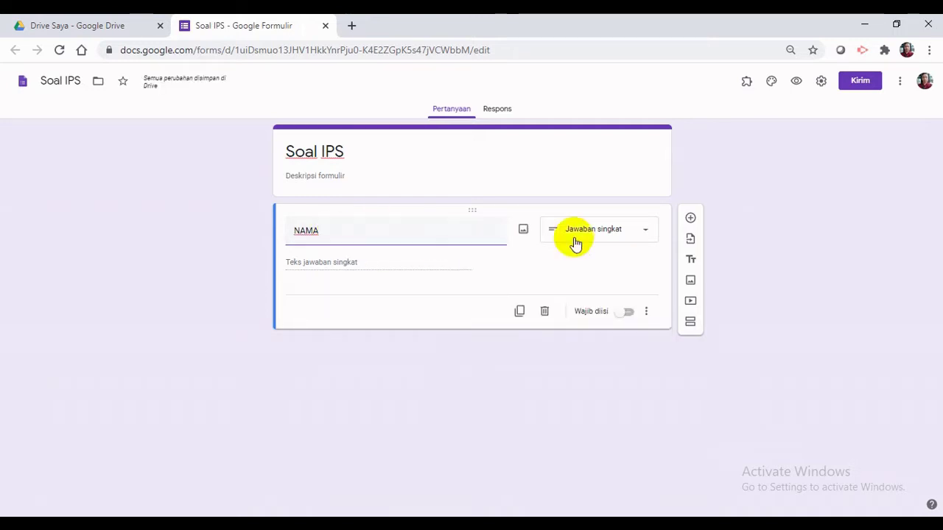
# - Set the NAMA question to the short-answer type (Jawaban singkat) and make it required
pyautogui.click(647, 238)
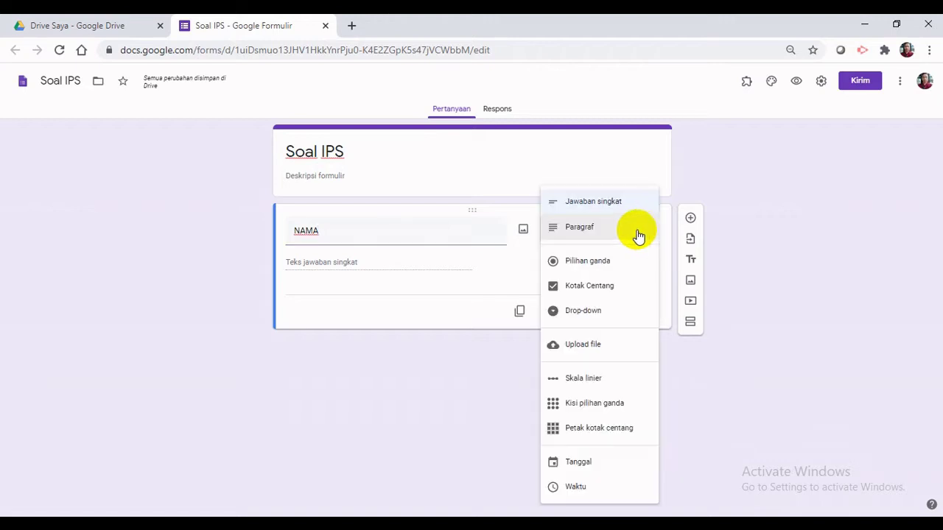
pyautogui.click(579, 204)
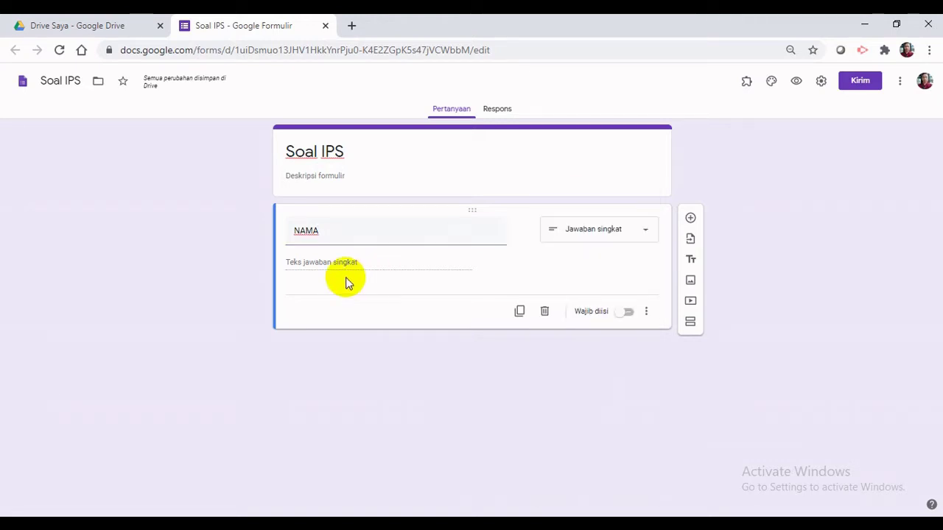
pyautogui.doubleClick(340, 235)
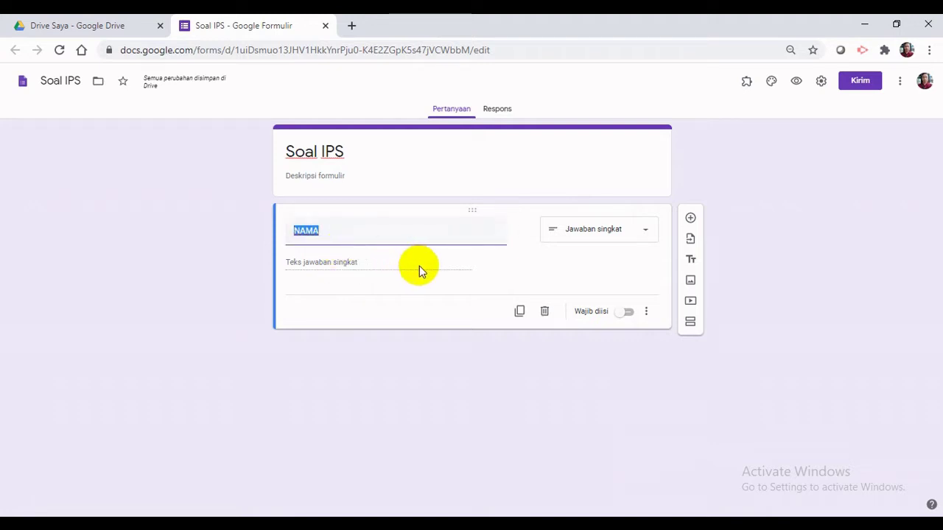
pyautogui.click(345, 235)
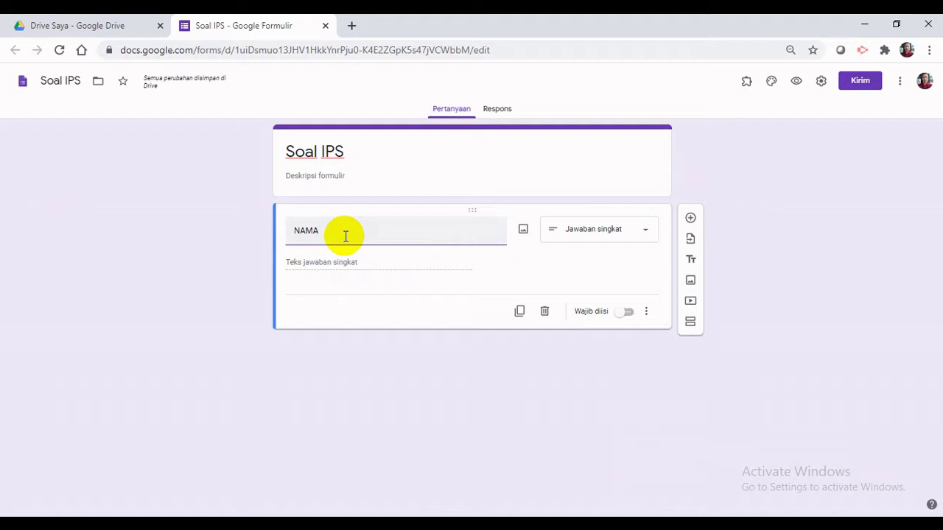
pyautogui.click(627, 314)
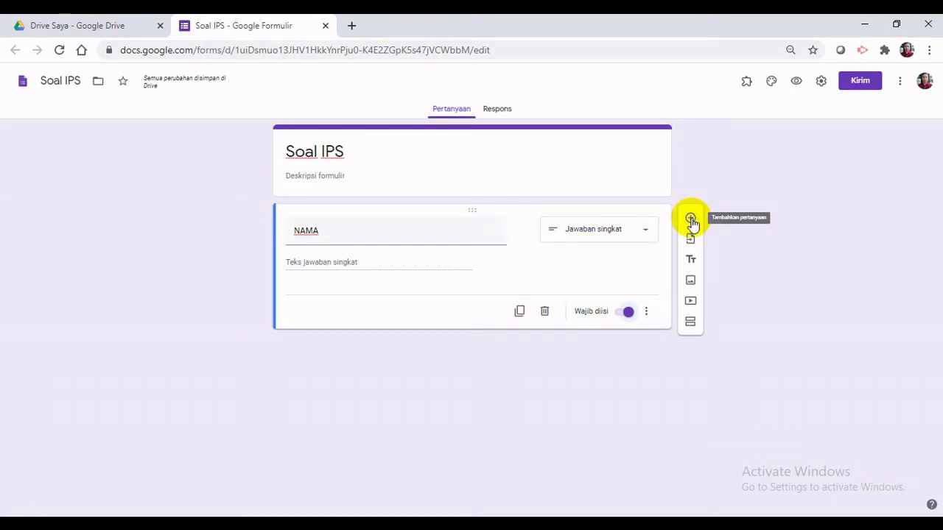
# - Duplicate the required NAMA question and retitle the copy "NOMOR ABEN"
pyautogui.click(520, 313)
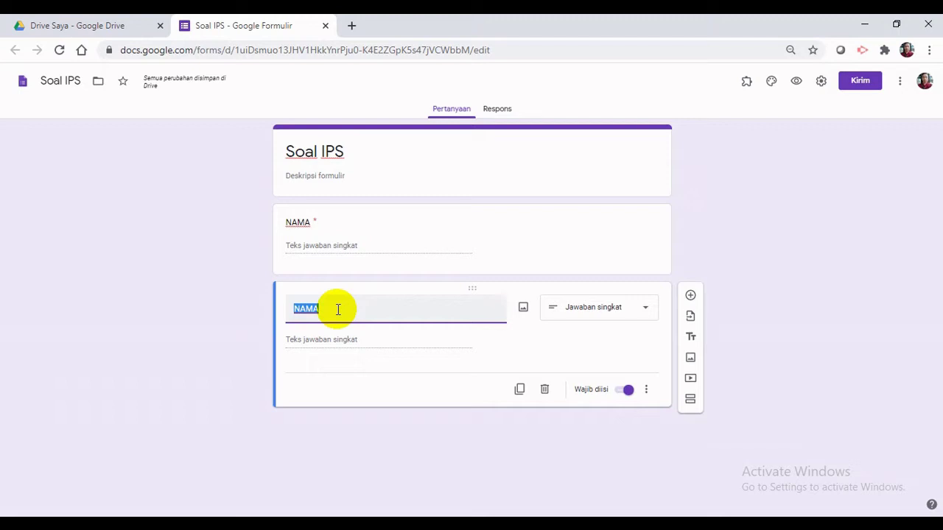
pyautogui.write('NOMOR BE')
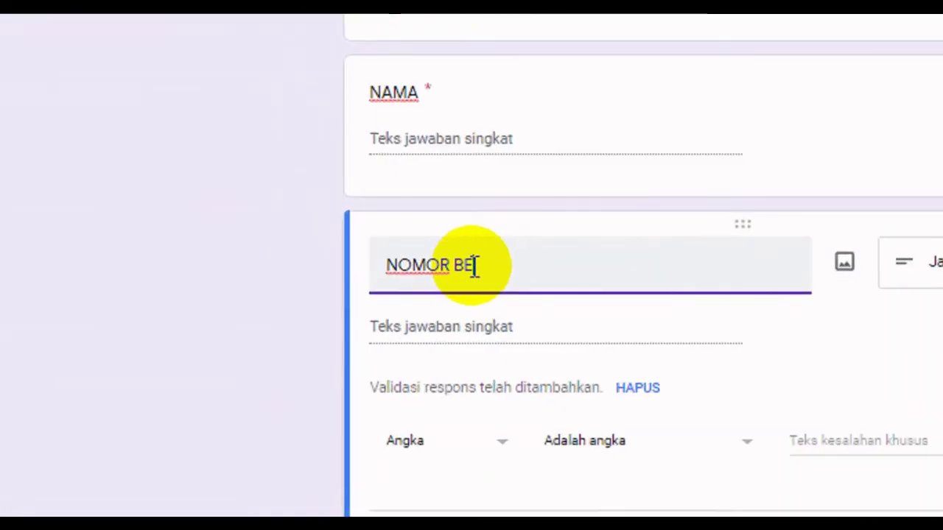
pyautogui.write('N')
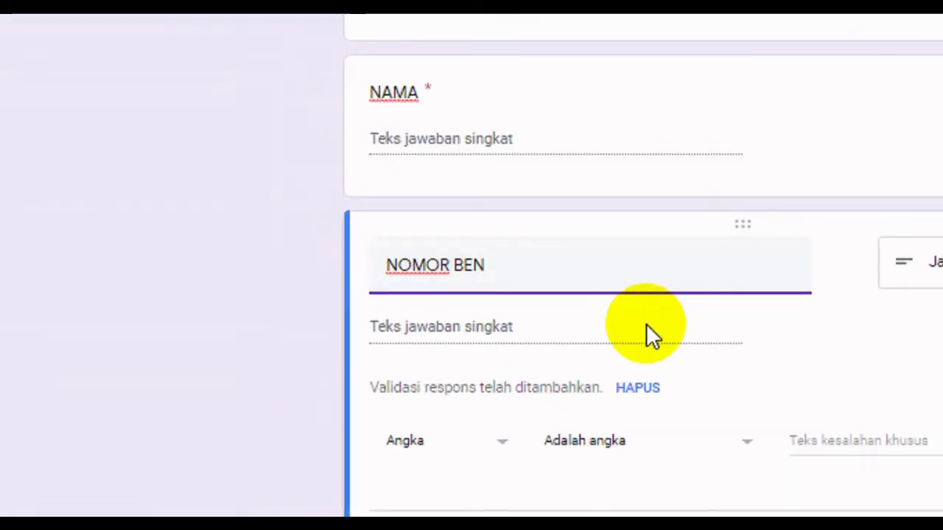
pyautogui.press('BackSpace')
pyautogui.press('BackSpace')
pyautogui.press('BackSpace')
pyautogui.press('BackSpace')
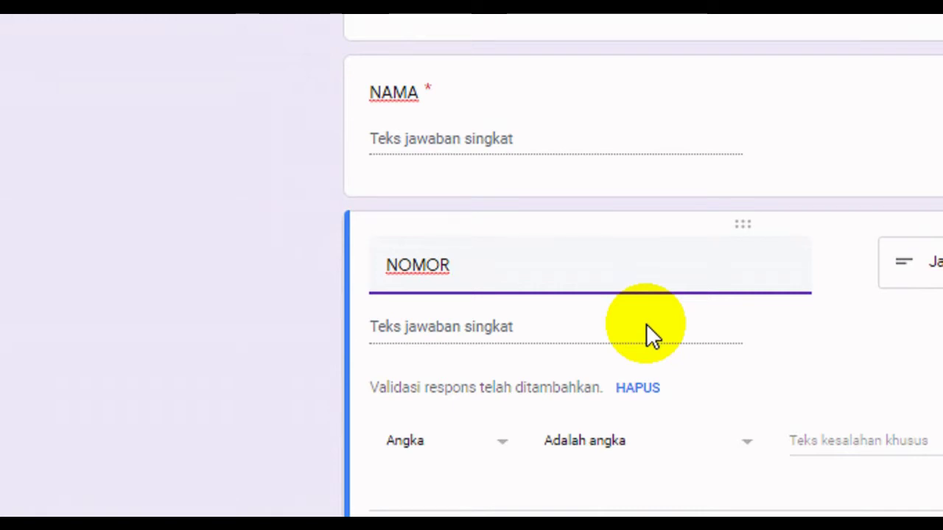
pyautogui.write('ABE')
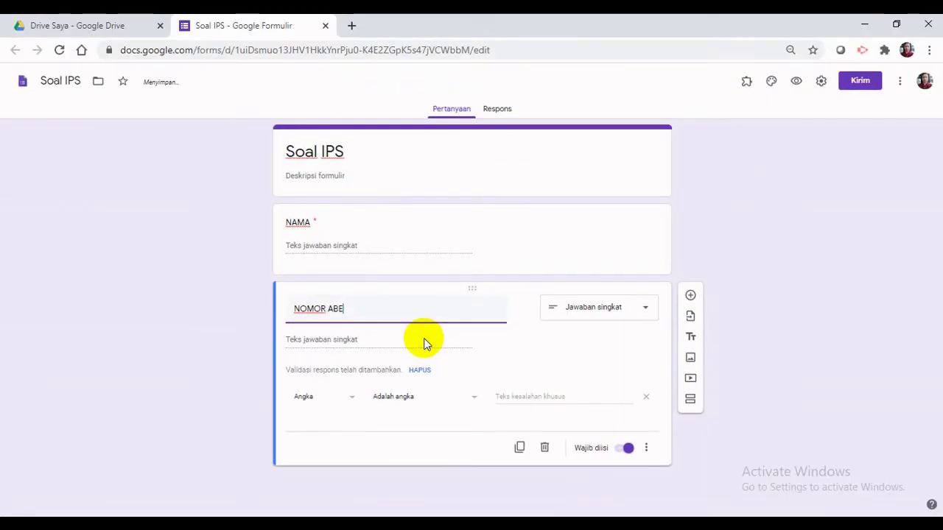
pyautogui.press('BackSpace')
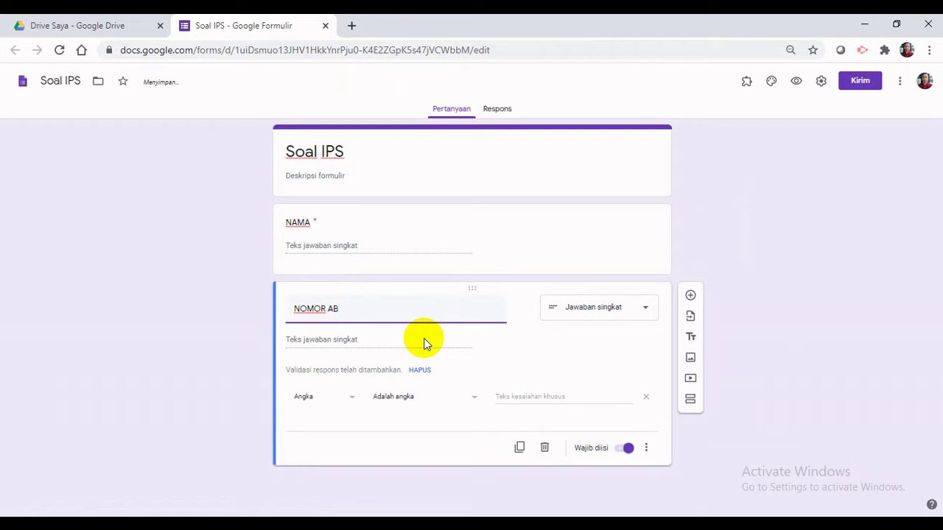
pyautogui.write('EN')
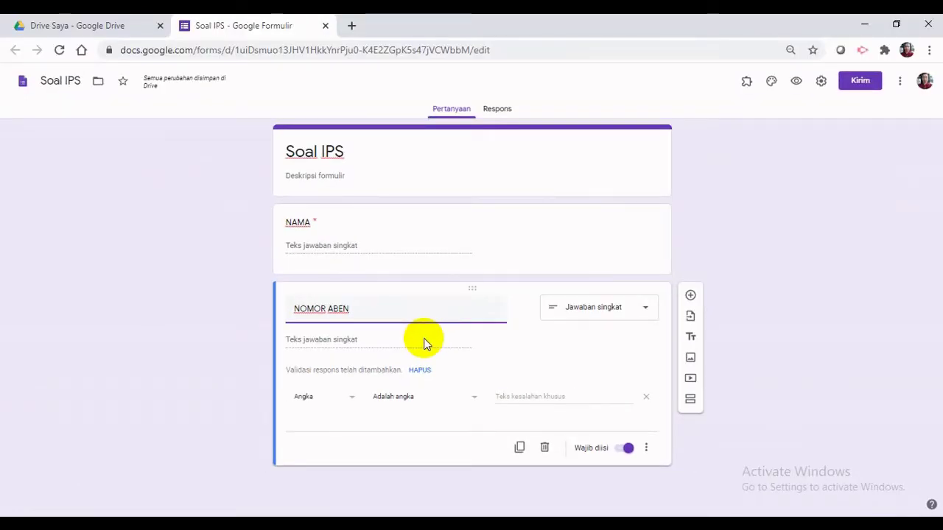
# - Insert an S in the second question's title so it reads "NOMOR ASBEN"
pyautogui.click(334, 308)
pyautogui.write('S')
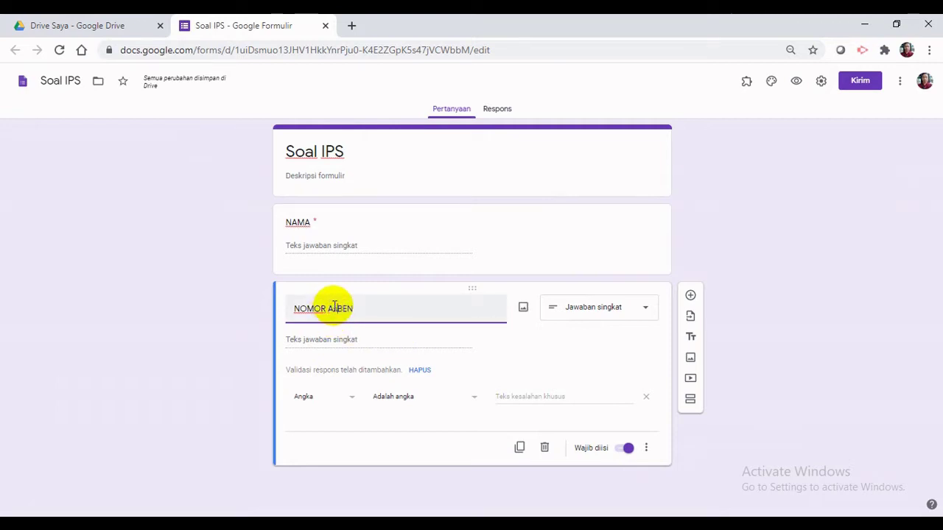
pyautogui.press('BackSpace')
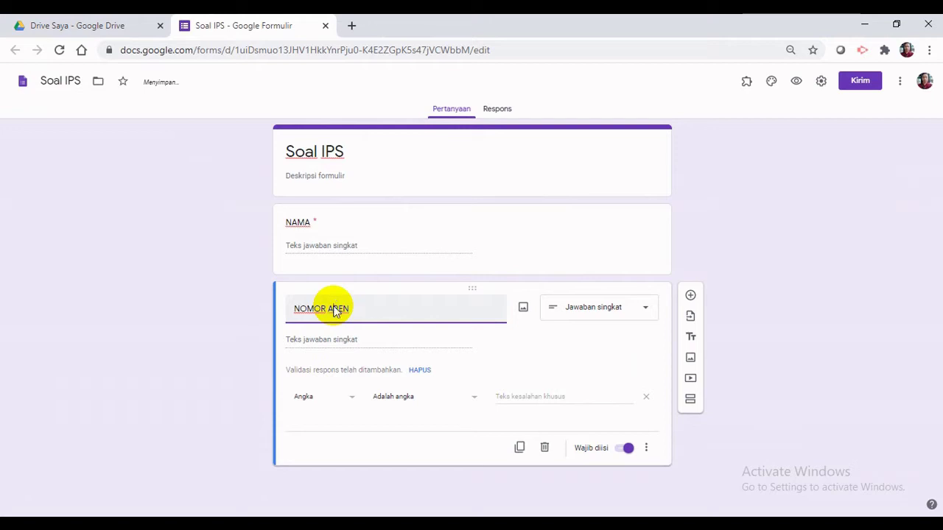
pyautogui.write('S')
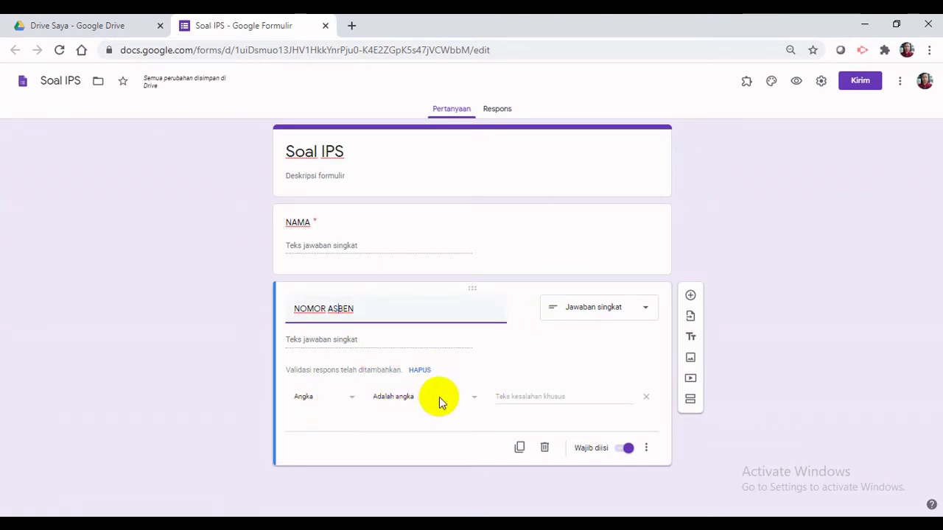
pyautogui.click(769, 264)
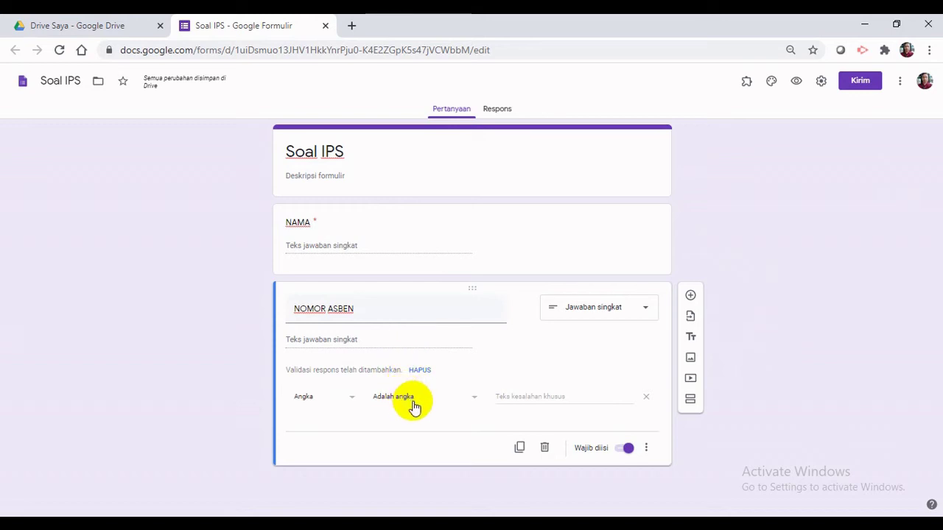
# - Add a new section after the NOMOR ASBEN question and title it "Kerjakan dengan benar!"
pyautogui.click(690, 400)
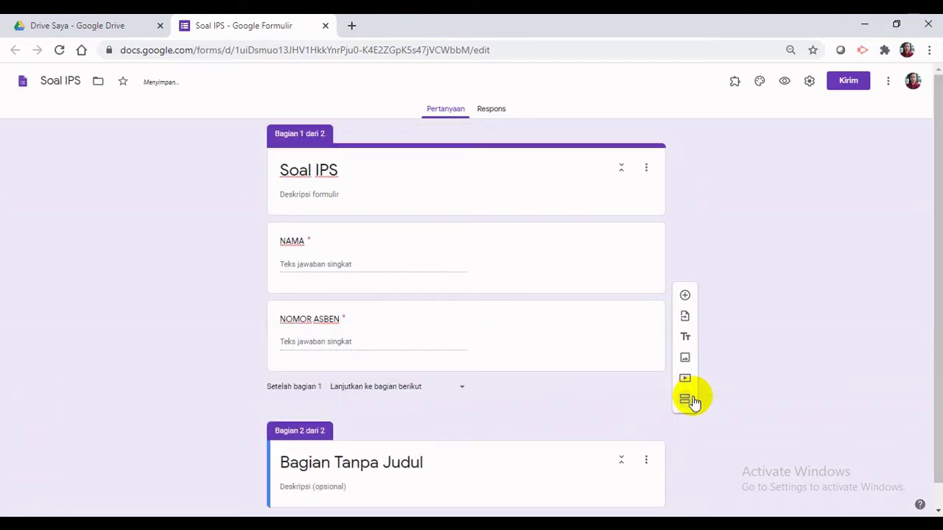
pyautogui.click(341, 462)
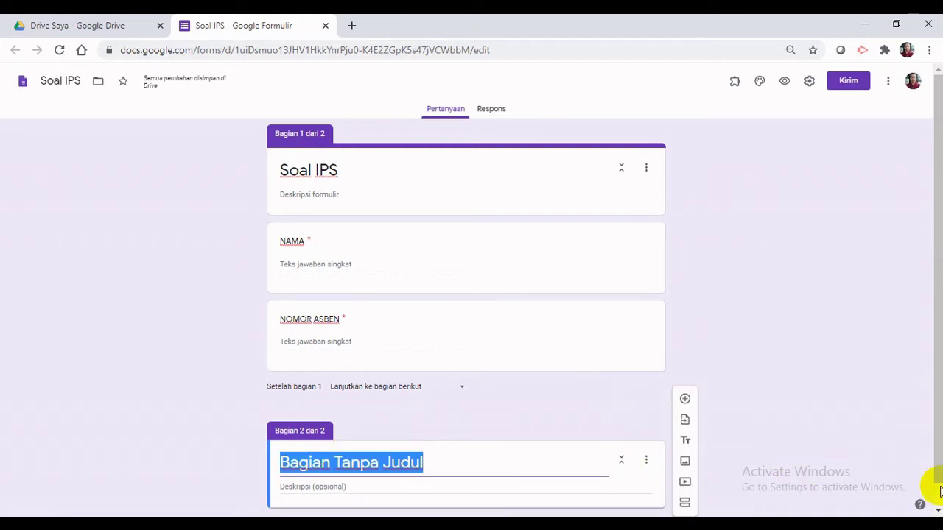
pyautogui.click(938, 510)
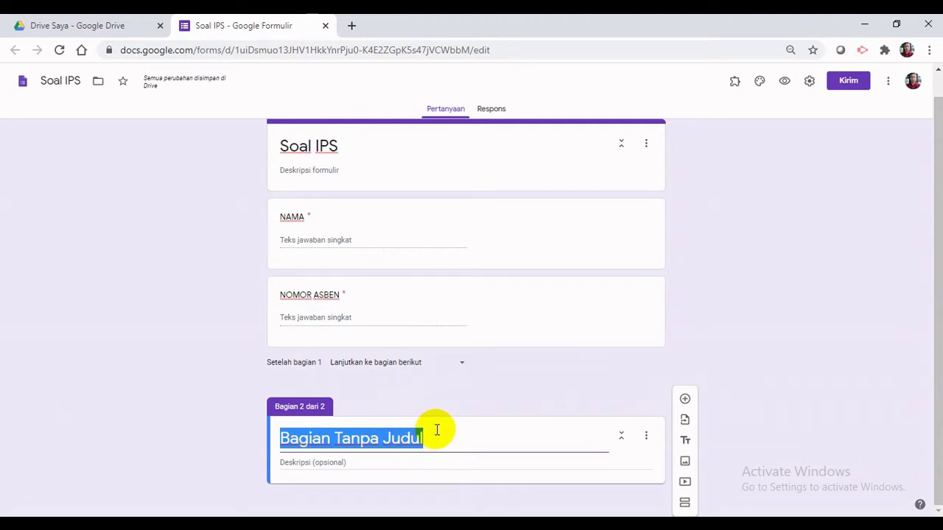
pyautogui.write('Ker')
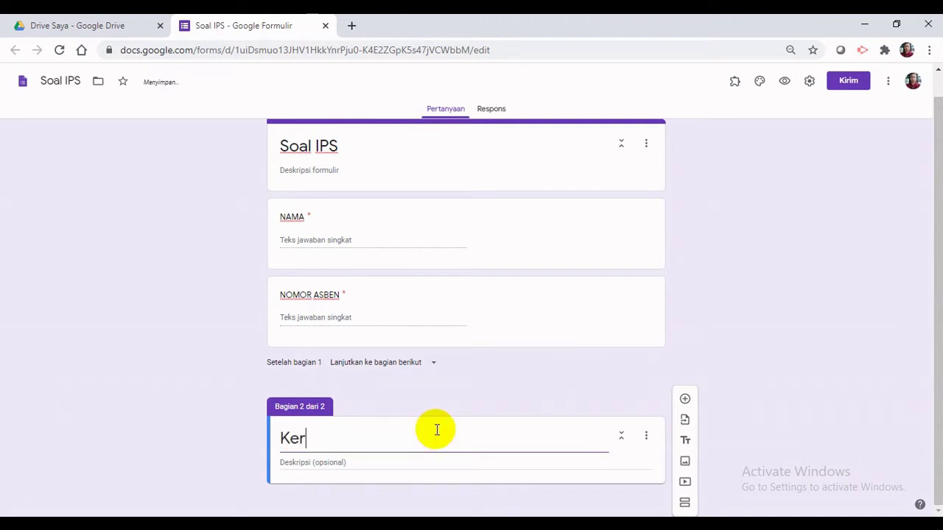
pyautogui.write('jakan D')
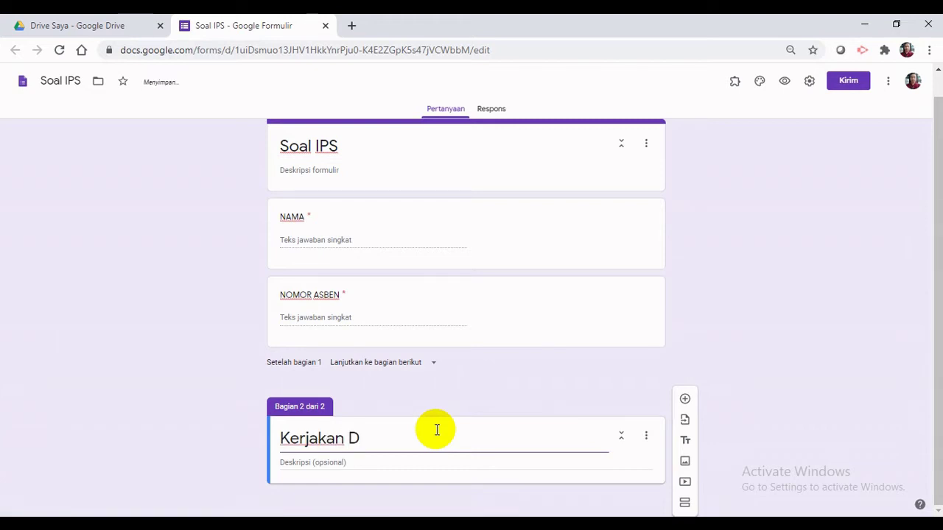
pyautogui.press('BackSpace')
pyautogui.write('e')
pyautogui.press('BackSpace')
pyautogui.write('dengan ')
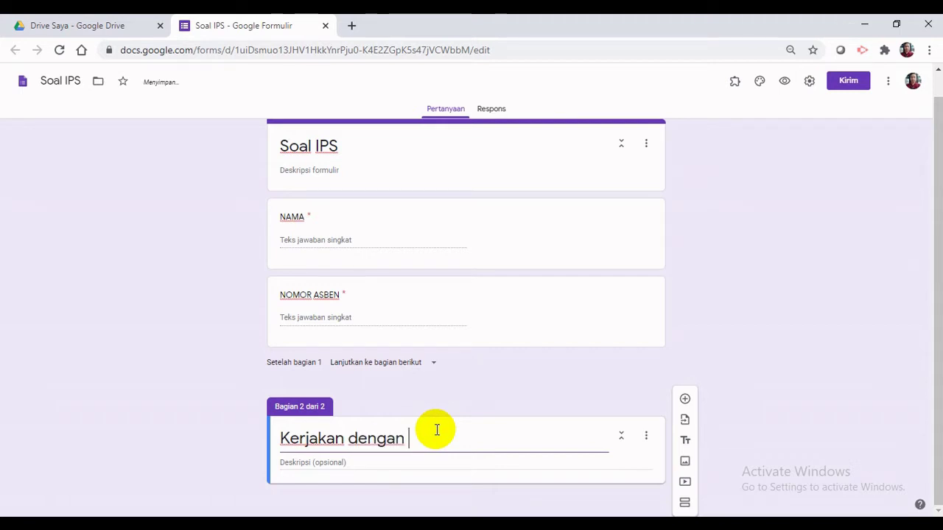
pyautogui.write('B')
pyautogui.press('BackSpace')
pyautogui.write('benar!')
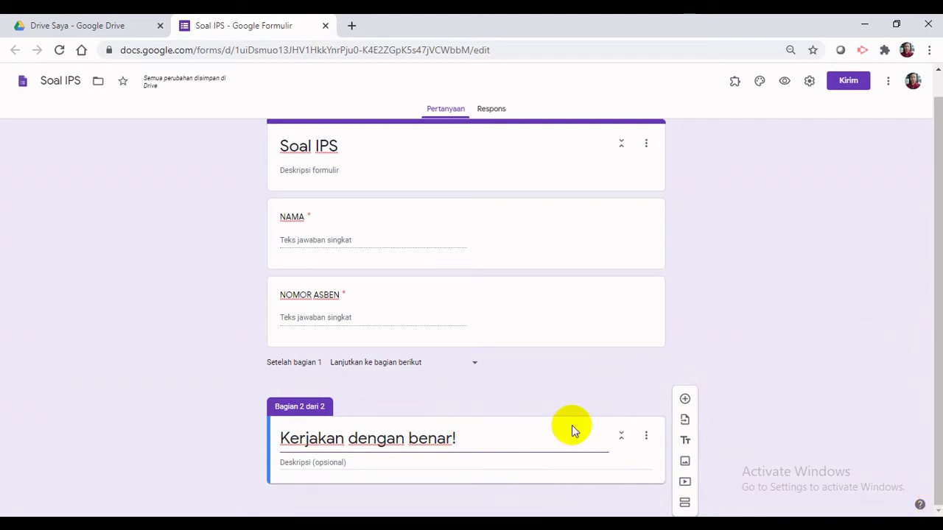
# - Add a multiple-choice question (Pilihan ganda) to section 2 and fill in the Banyuwangi question text from the Word document
pyautogui.click(685, 401)
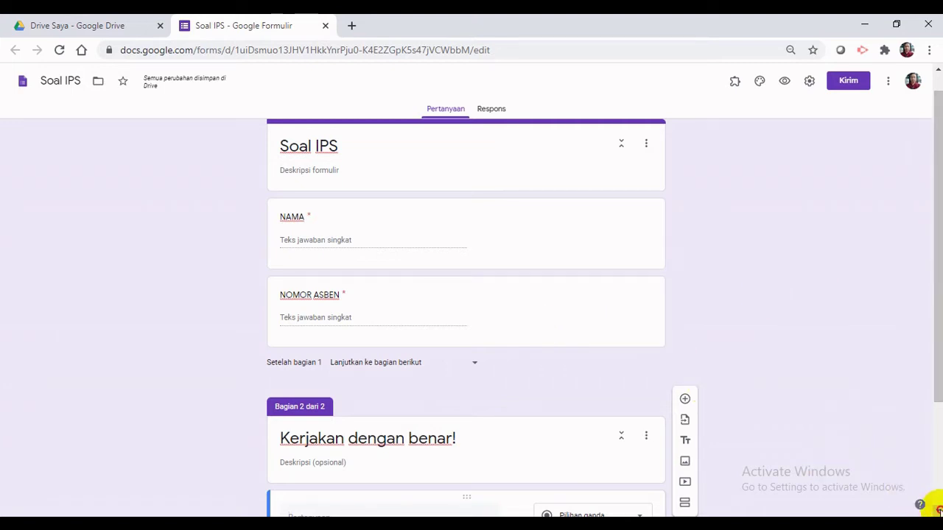
pyautogui.scroll(-2, 937, 510)
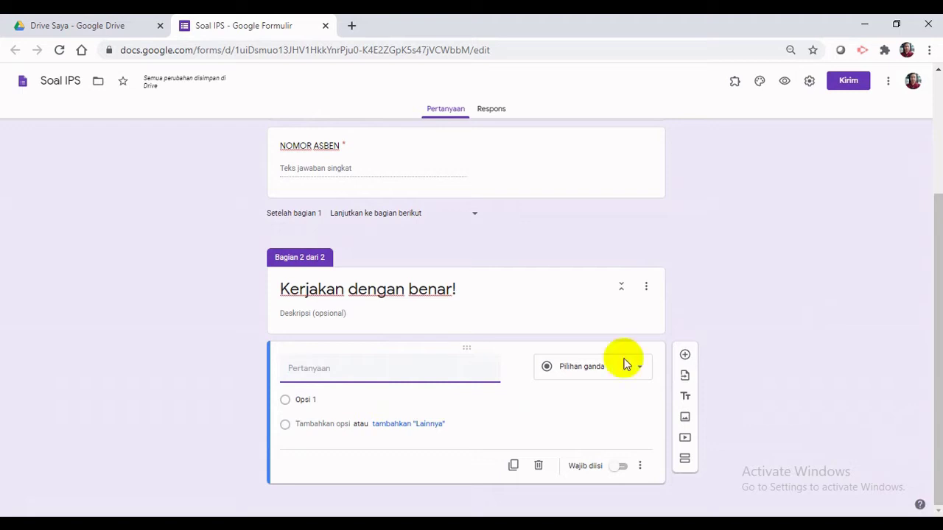
pyautogui.click(304, 368)
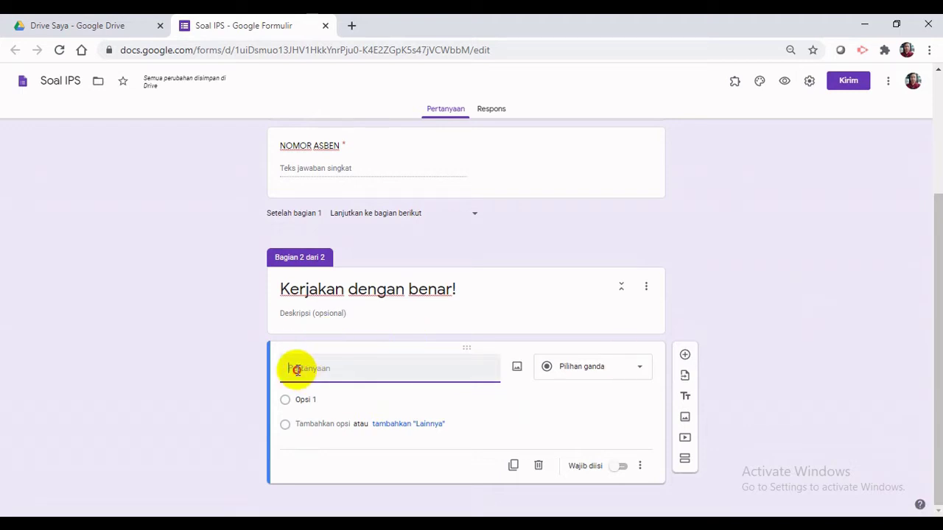
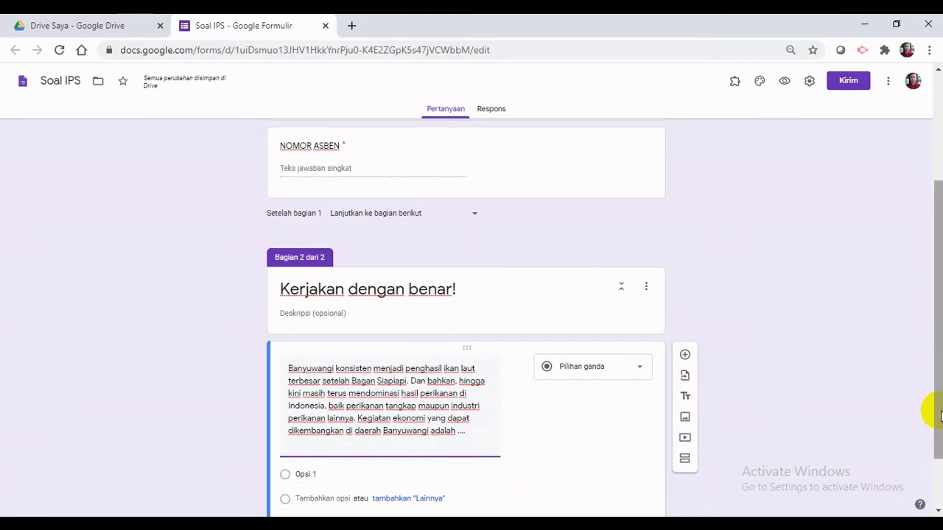
# - Copy the four answer options of Paket 1 question 1 from the Word document Soal IPS and paste them over Opsi 1 in the form
pyautogui.moveTo(930, 413); pyautogui.dragTo(928, 459)
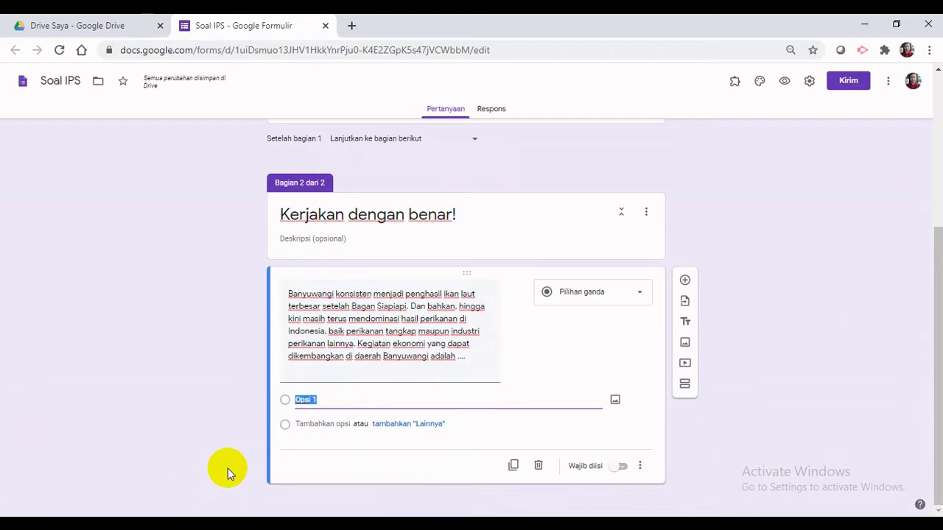
pyautogui.click(221, 524)
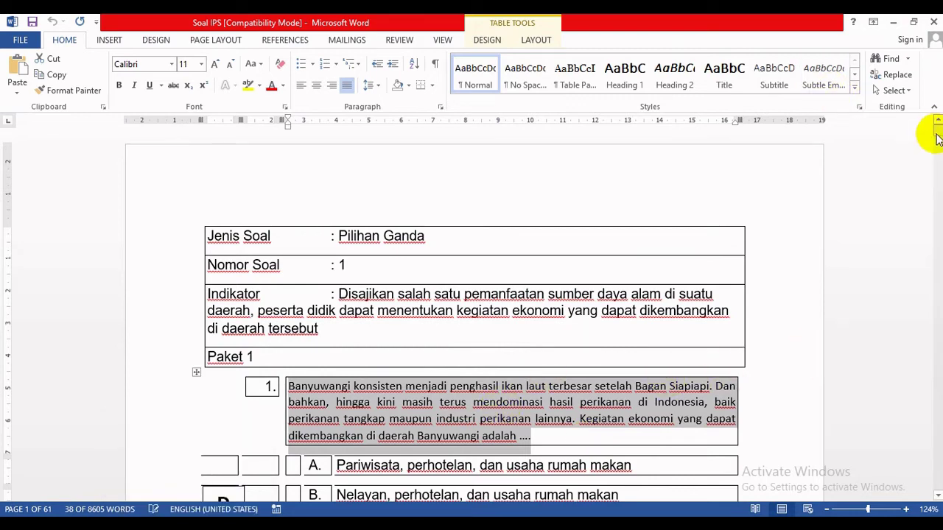
pyautogui.moveTo(936, 126)
pyautogui.mouseDown()
pyautogui.moveTo(939, 140)
pyautogui.moveTo(936, 132)
pyautogui.mouseUp()
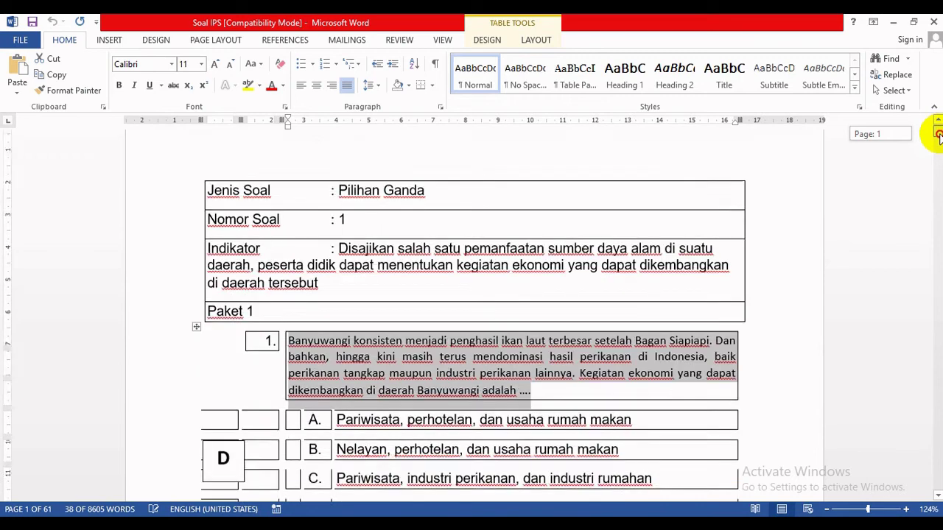
pyautogui.scroll(-7, 726, 164)
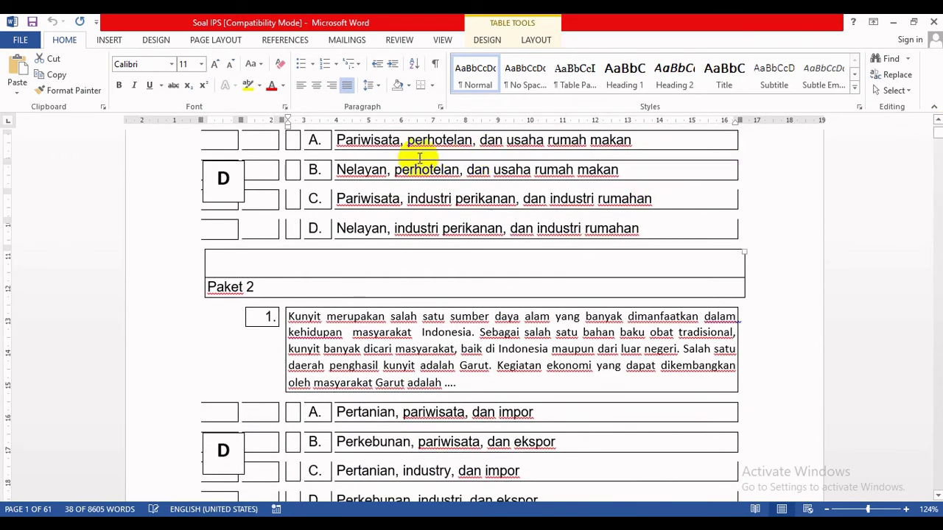
pyautogui.moveTo(334, 139); pyautogui.dragTo(623, 228)
pyautogui.hotkey('ctrl', 'c')
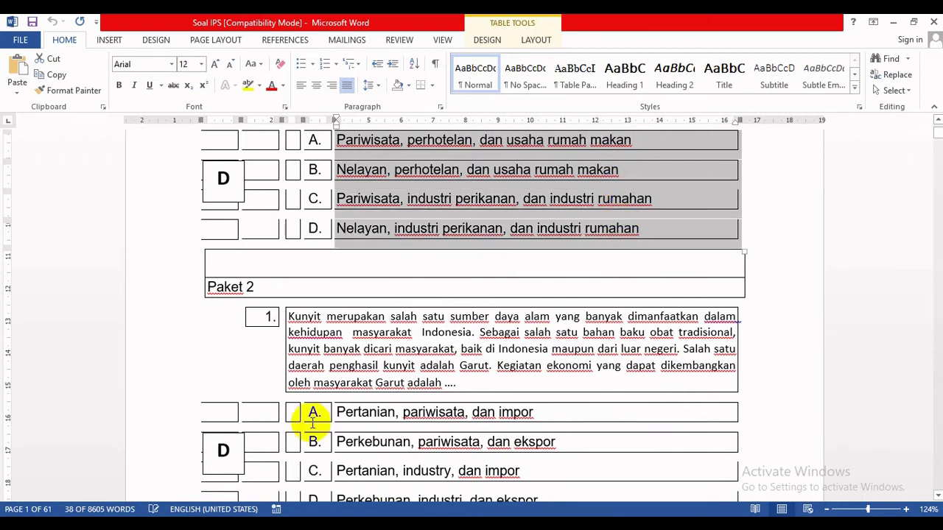
pyautogui.hotkey('alt', 'Tab')
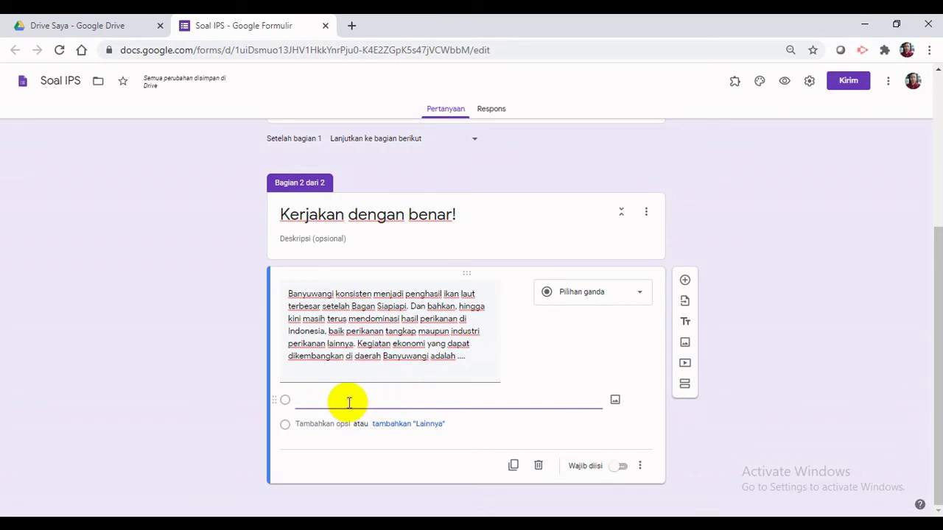
pyautogui.hotkey('ctrl', 'v')
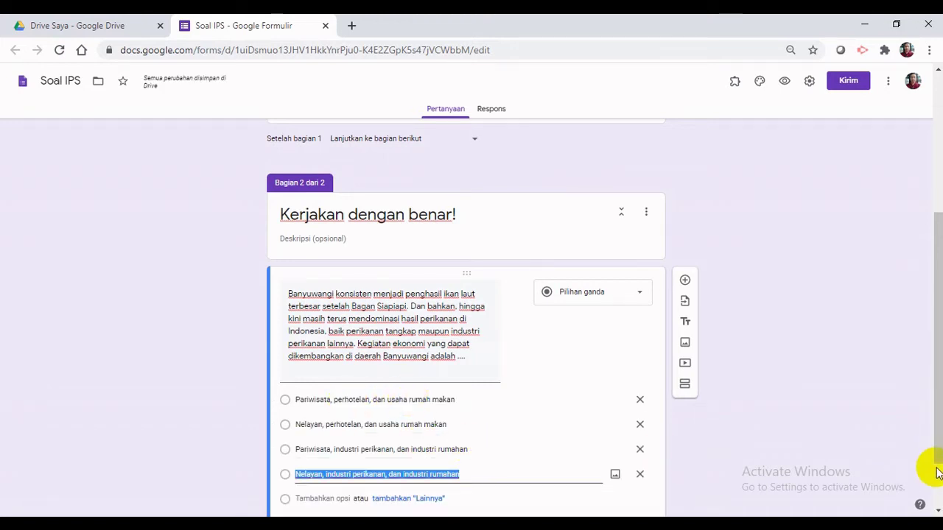
# - Examine both form sections at a larger zoom, from the identity questions to the multiple-choice question
pyautogui.scroll(-1, 509, 501)
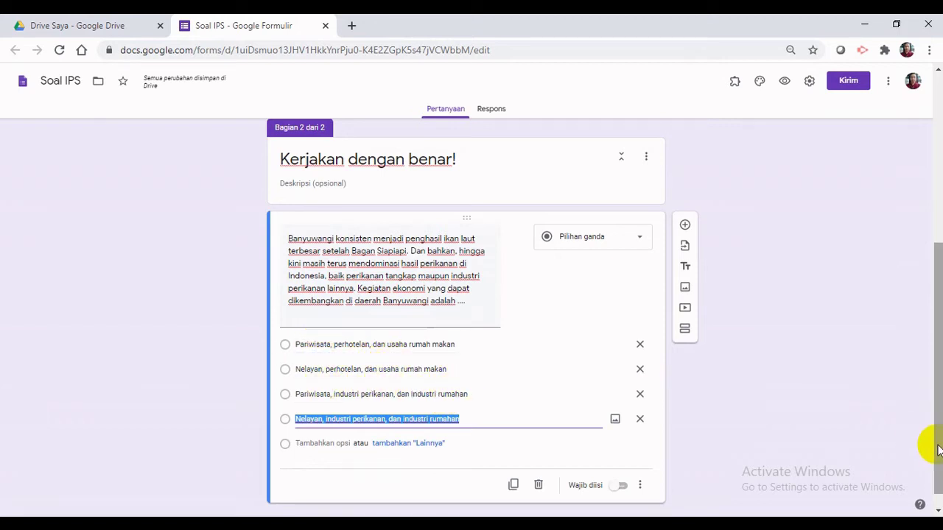
pyautogui.scroll(4, 811, 469)
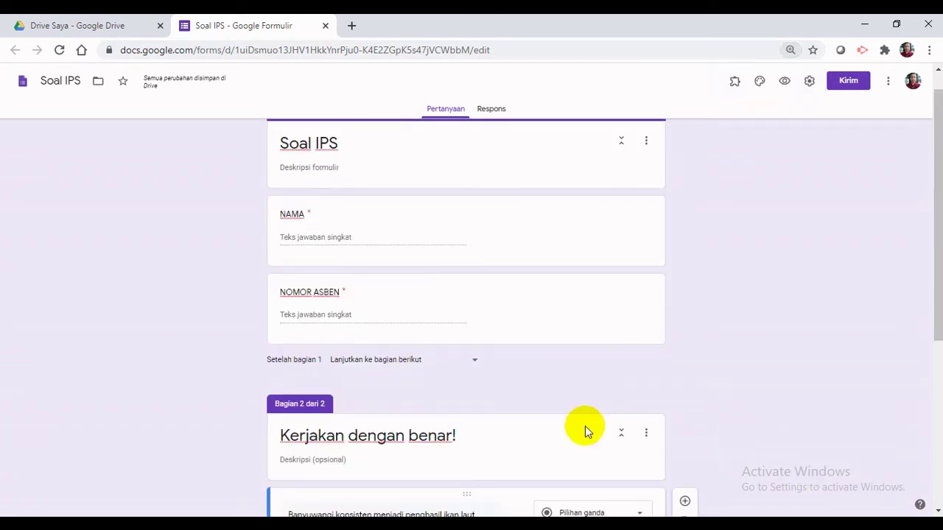
pyautogui.scroll(1, 585, 431)
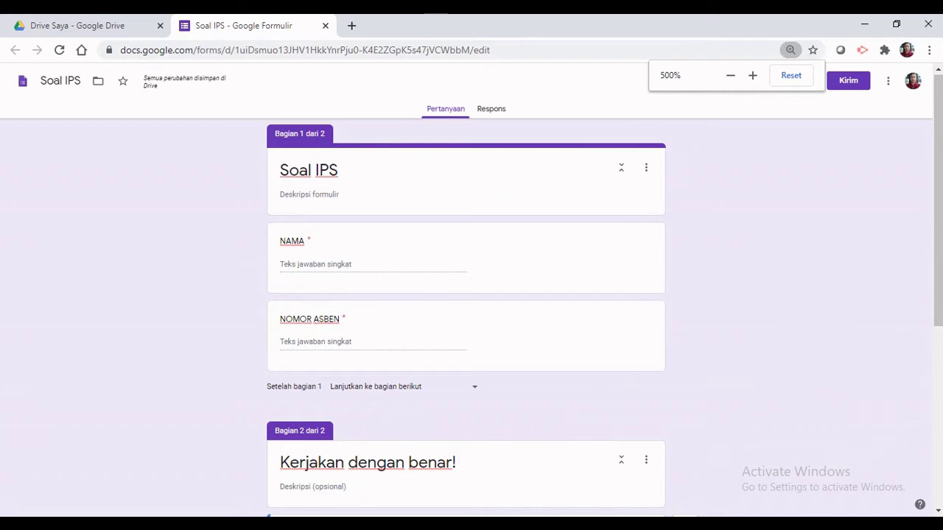
pyautogui.scroll(3, 931, 280)
pyautogui.scroll(-1, 936, 295)
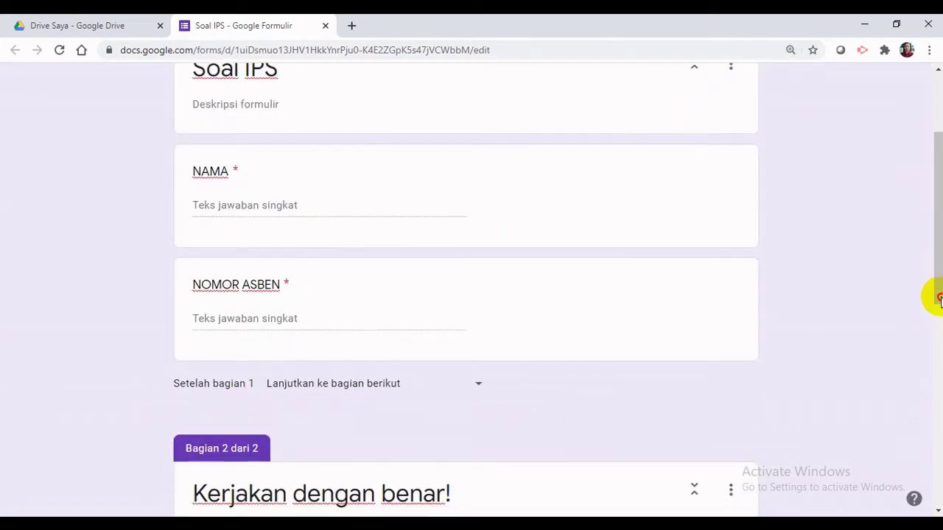
pyautogui.keyDown('ctrl'); pyautogui.scroll(1, 936, 295); pyautogui.keyUp('ctrl')
pyautogui.scroll(-2, 937, 294)
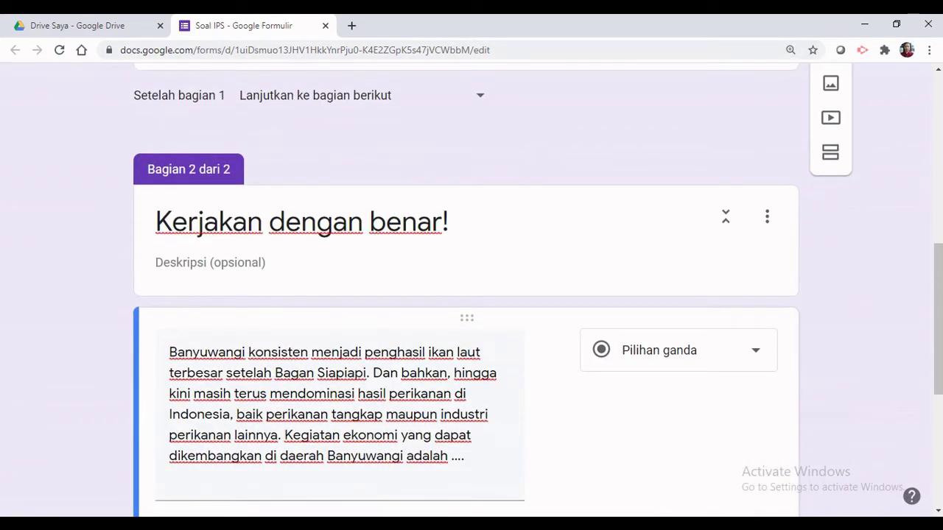
pyautogui.scroll(-4, 537, 291)
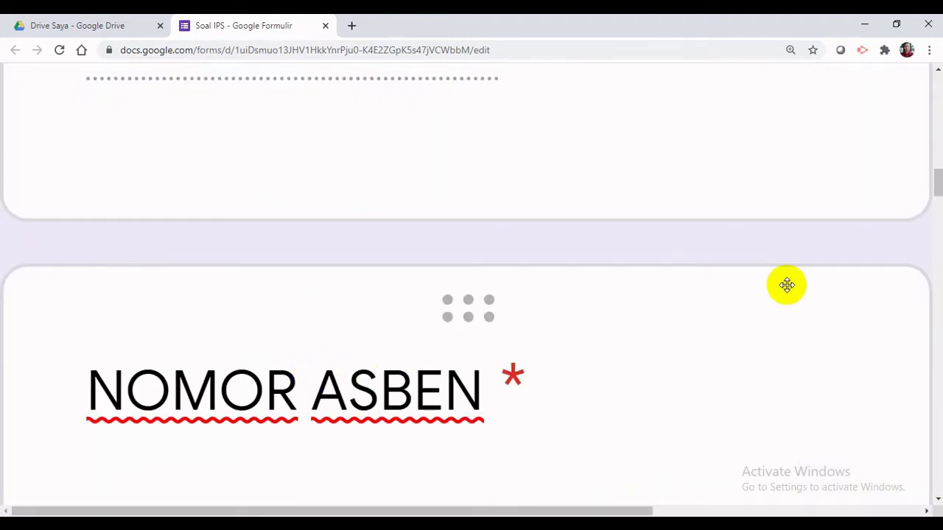
# - Make the Banyuwangi question required (Wajib diisi) and turn on shuffled option order (Acak urutan opsi) for it
pyautogui.hotkey('ctrl', '-')
pyautogui.hotkey('ctrl', '-')
pyautogui.hotkey('ctrl', '-')
pyautogui.hotkey('ctrl', '-')
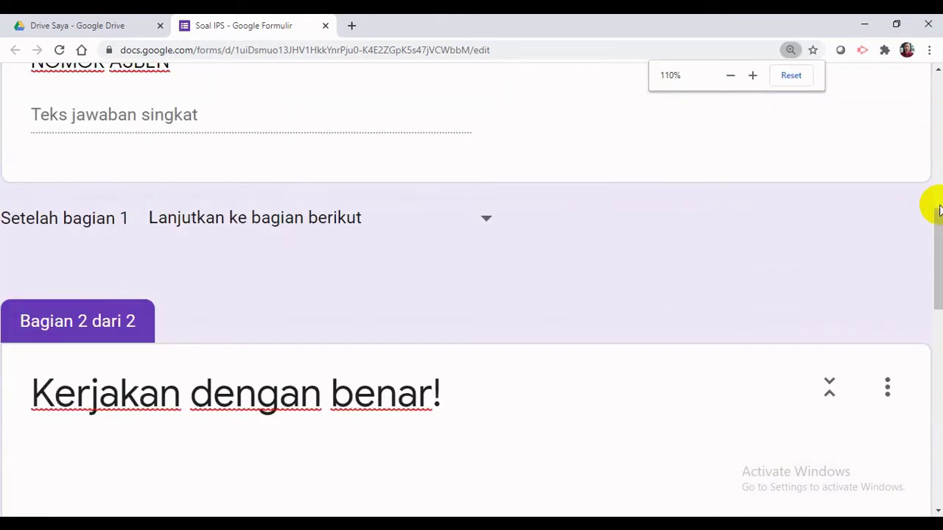
pyautogui.moveTo(939, 207); pyautogui.dragTo(940, 235)
pyautogui.hotkey('ctrl', '-')
pyautogui.scroll(-3, 472, 295)
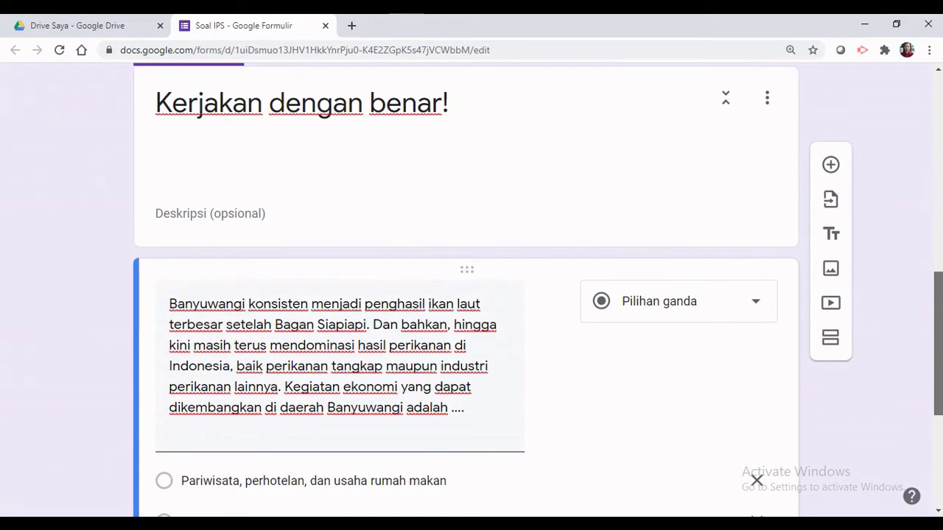
pyautogui.hotkey('ctrl', '-')
pyautogui.scroll(-2, 475, 251)
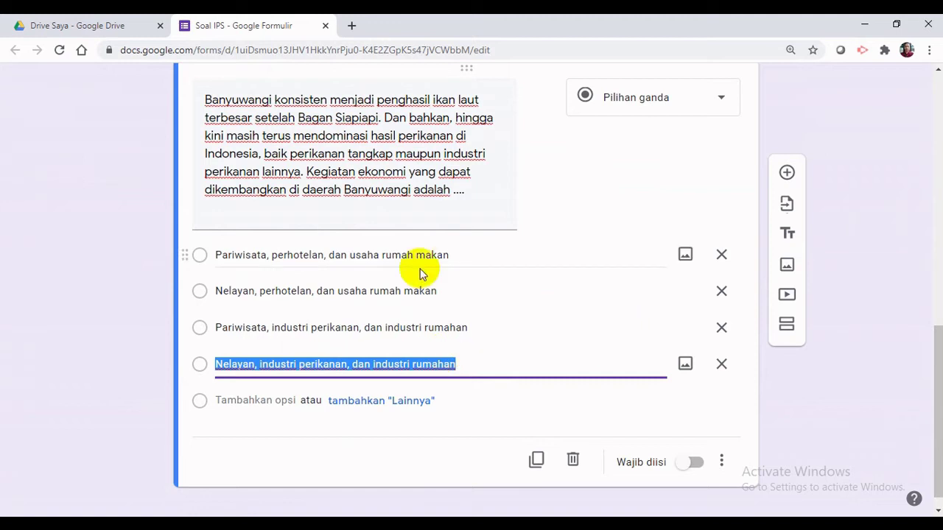
pyautogui.click(697, 464)
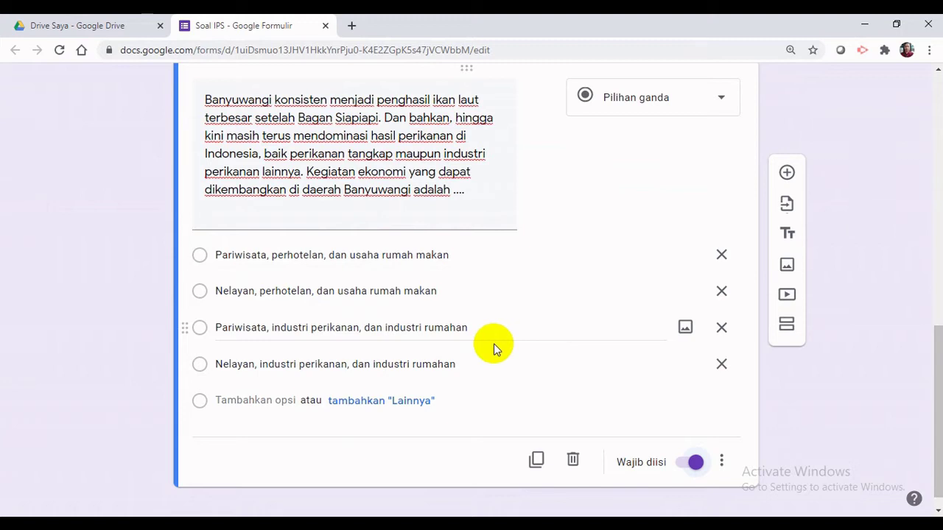
pyautogui.click(722, 463)
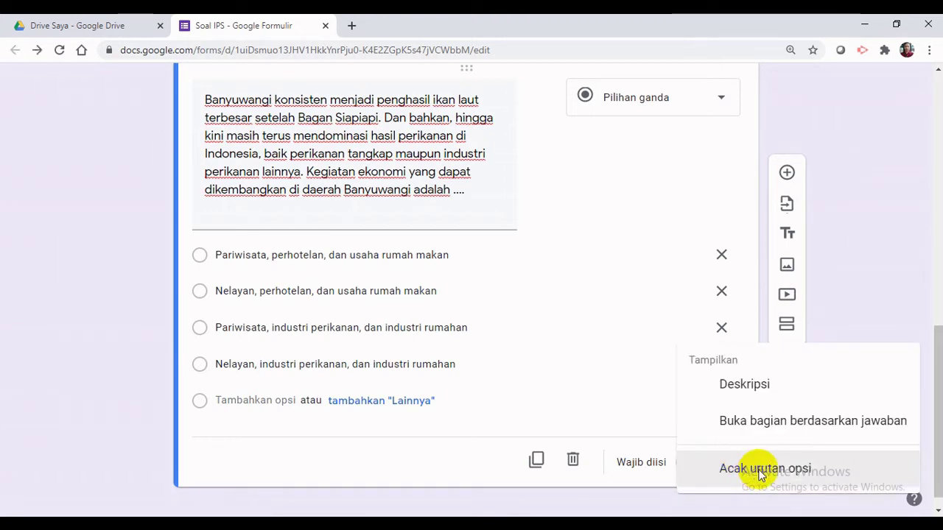
pyautogui.click(761, 475)
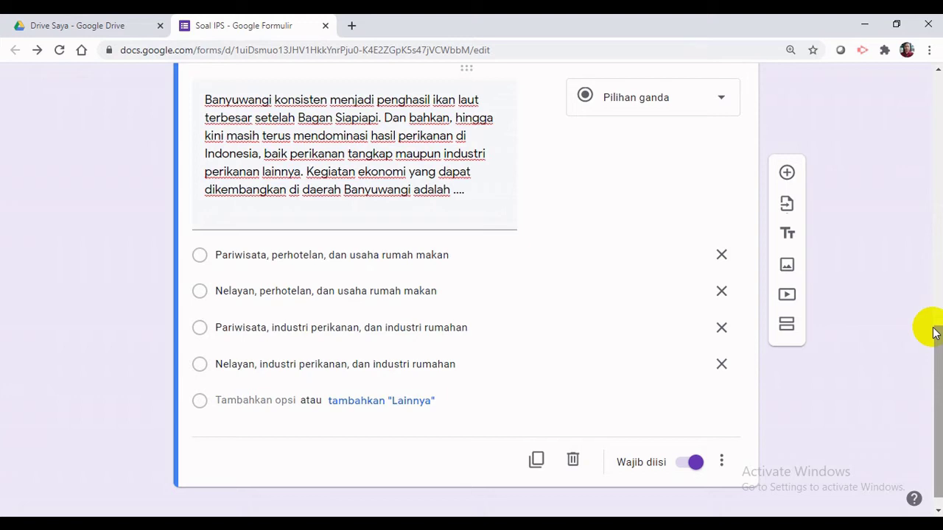
# - Add another multiple-choice question below the Banyuwangi one and paste in the Kunyit question text from Paket 2 of the Word document
pyautogui.click(787, 174)
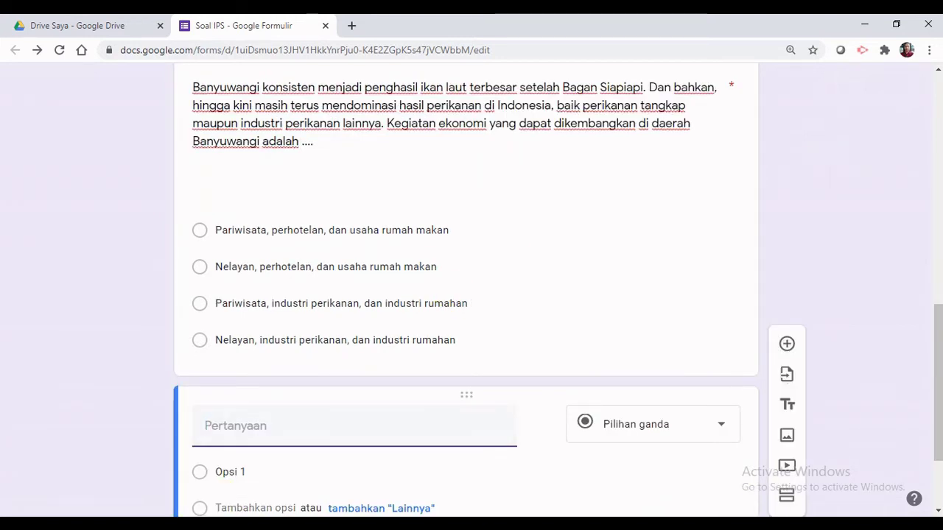
pyautogui.hotkey('alt', 'Tab')
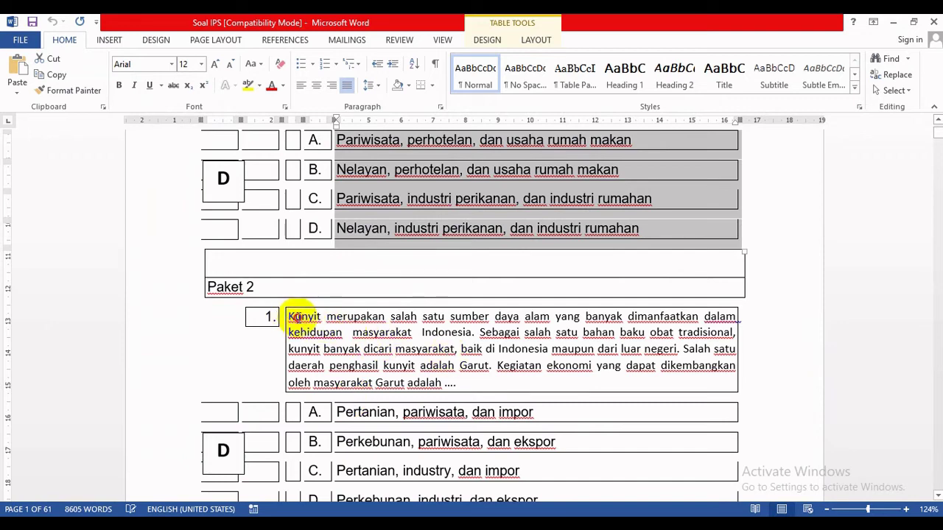
pyautogui.moveTo(293, 317); pyautogui.dragTo(540, 382)
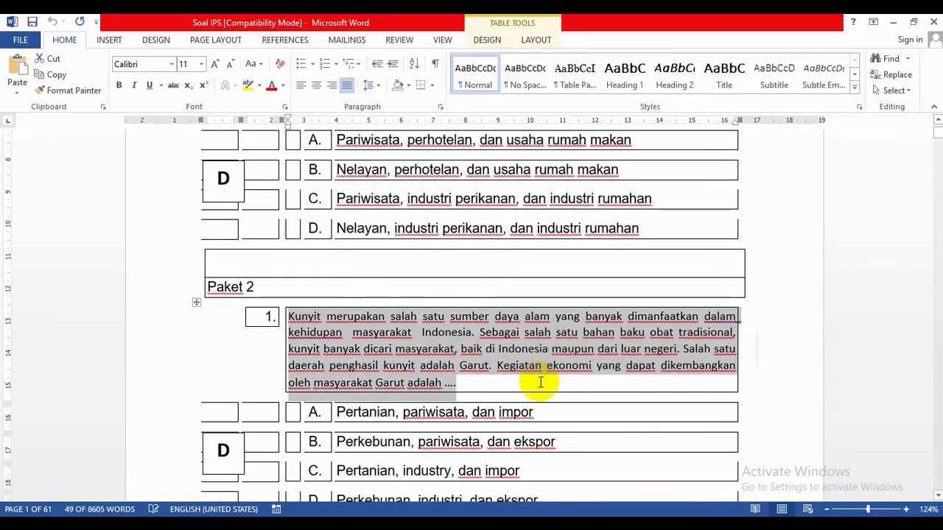
pyautogui.hotkey('ctrl', 'c')
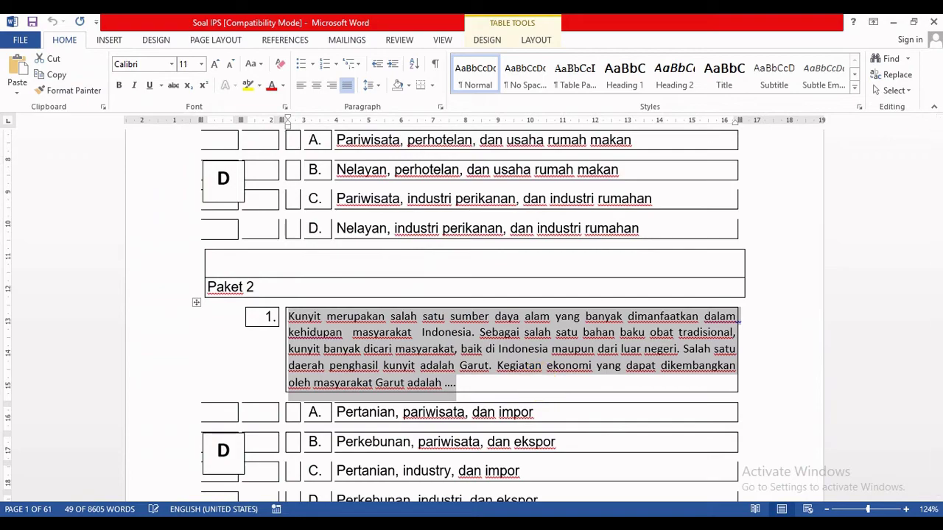
pyautogui.hotkey('alt', 'Tab')
pyautogui.click(248, 435)
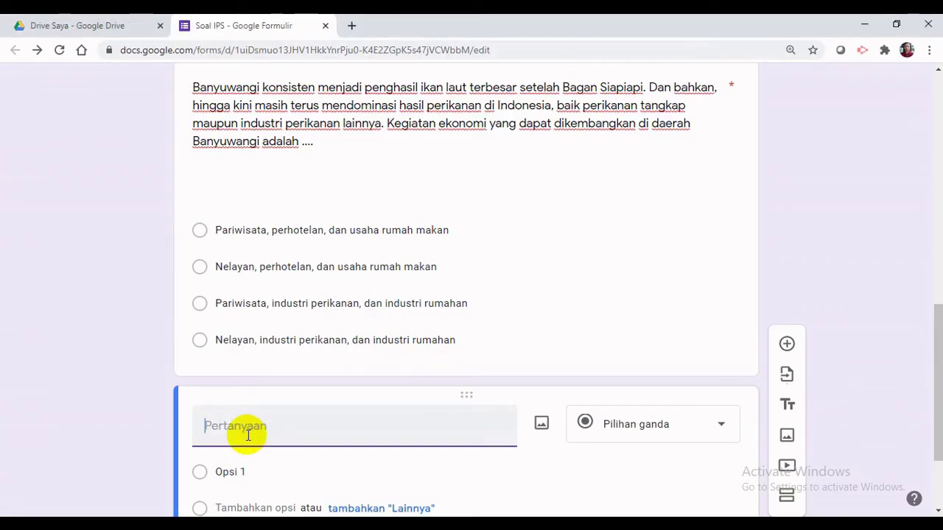
pyautogui.hotkey('ctrl', 'v')
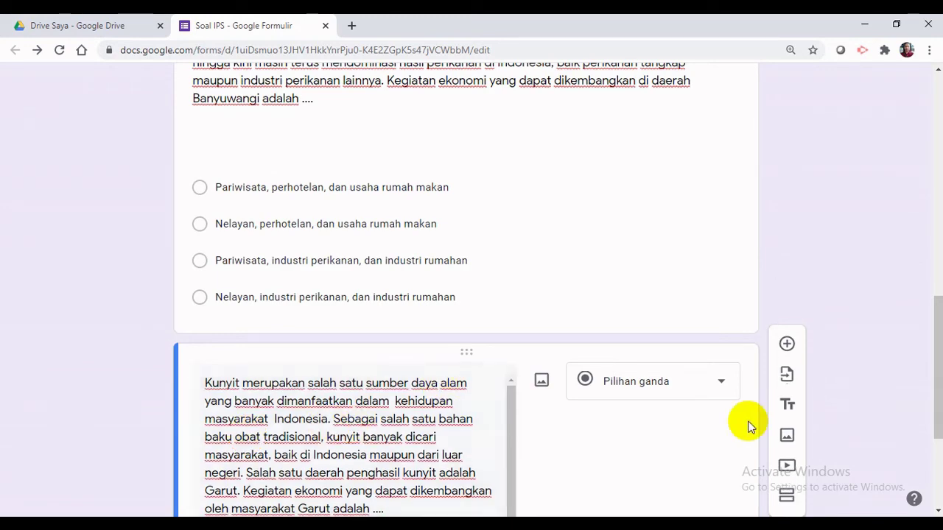
# - Copy the four answer options of Paket 2 question 1 from the Word document and paste them over Opsi 1 in the Kunyit question
pyautogui.moveTo(936, 305); pyautogui.dragTo(939, 378)
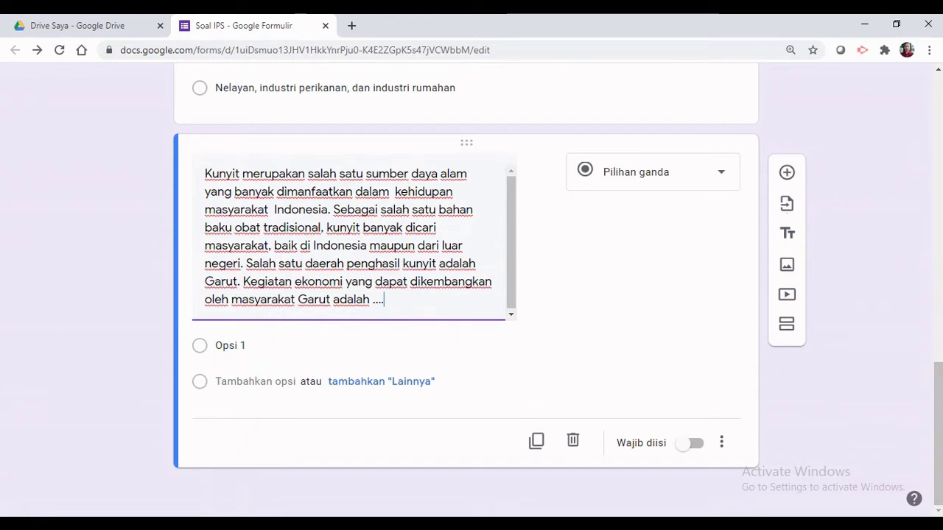
pyautogui.hotkey('alt', 'Tab')
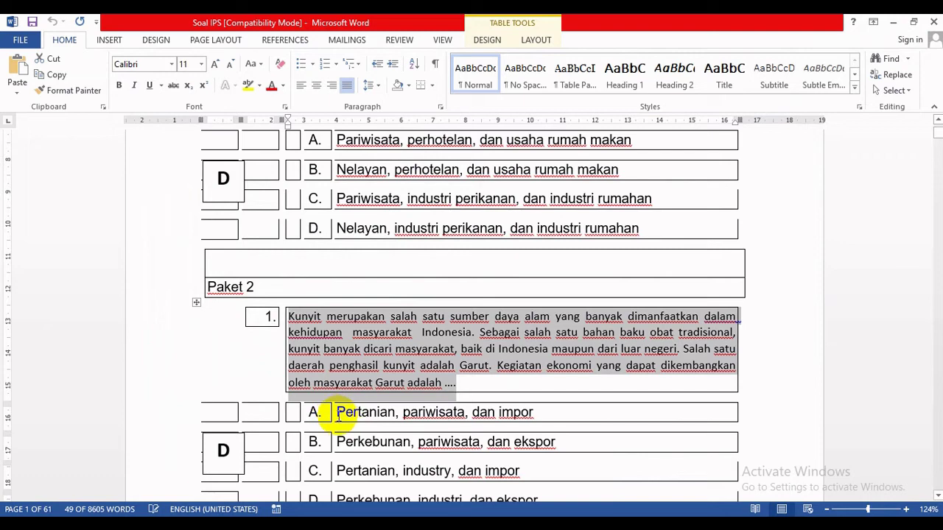
pyautogui.moveTo(336, 412); pyautogui.dragTo(486, 394)
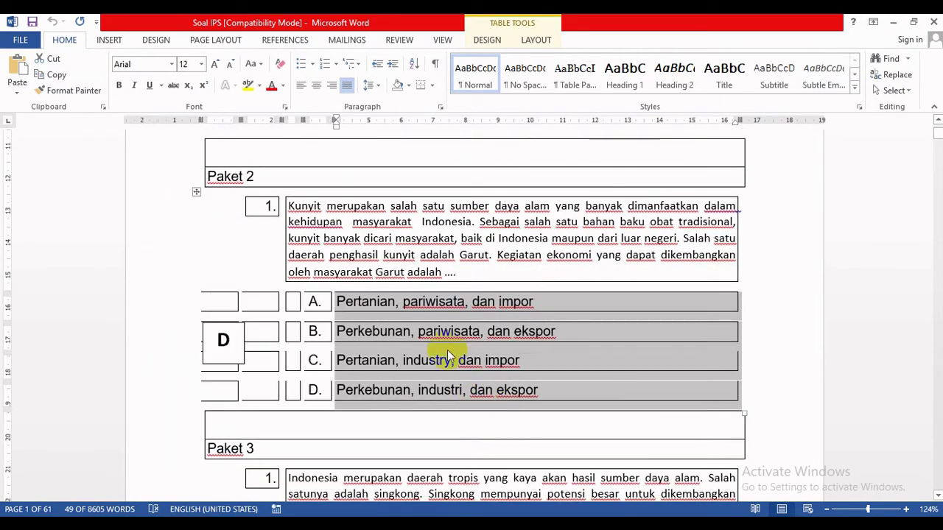
pyautogui.hotkey('alt', 'Tab')
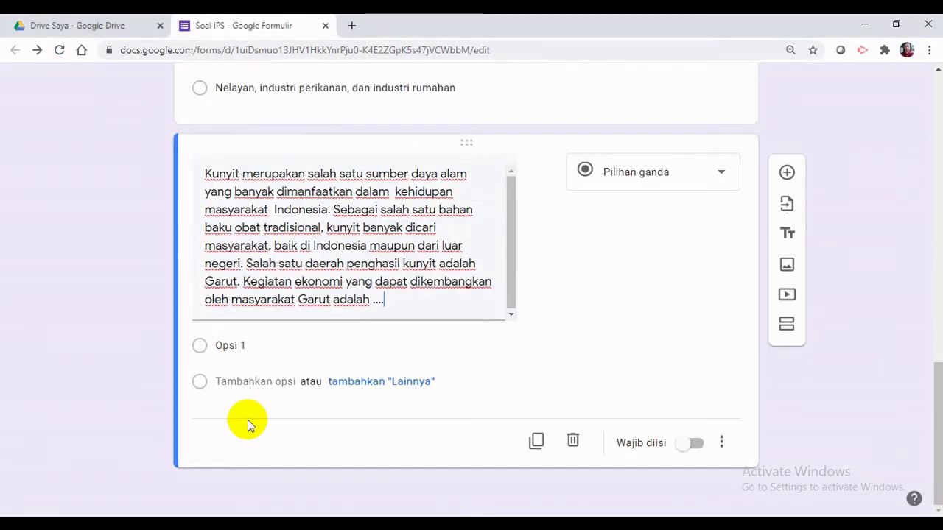
pyautogui.click(246, 347)
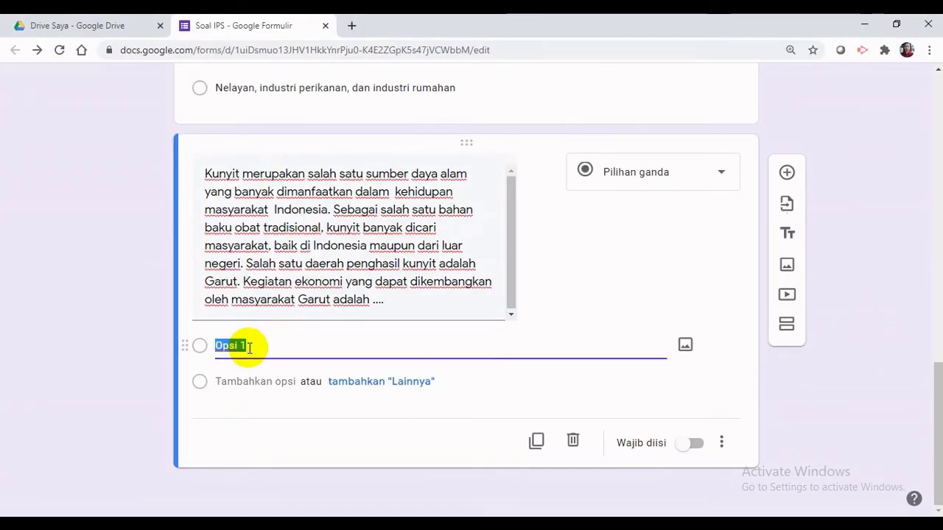
pyautogui.hotkey('ctrl', 'v')
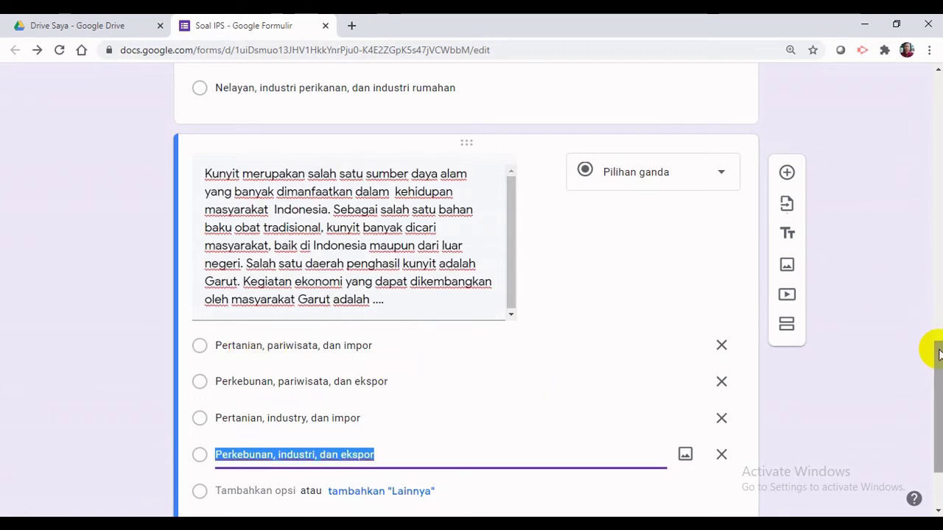
# - Make the Kunyit question required (Wajib diisi) and turn on Acak urutan opsi for it
pyautogui.moveTo(939, 355); pyautogui.dragTo(935, 389)
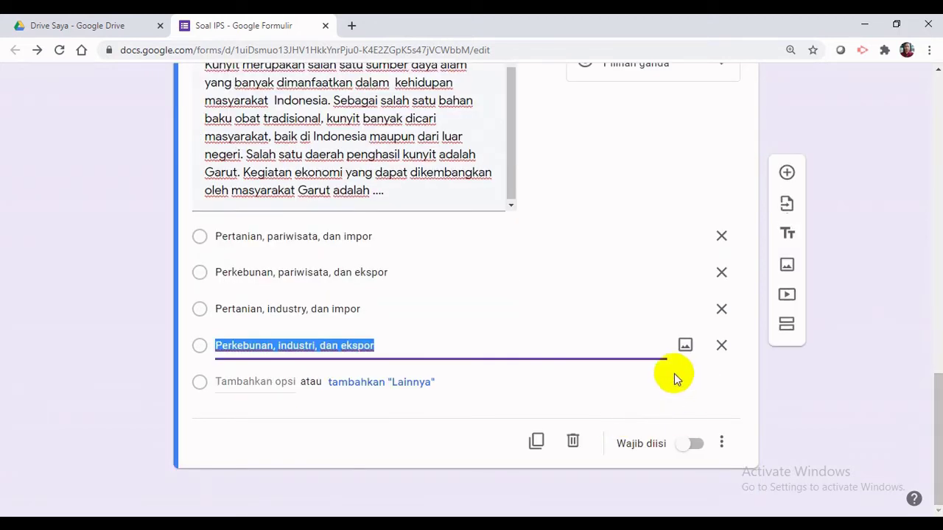
pyautogui.click(696, 443)
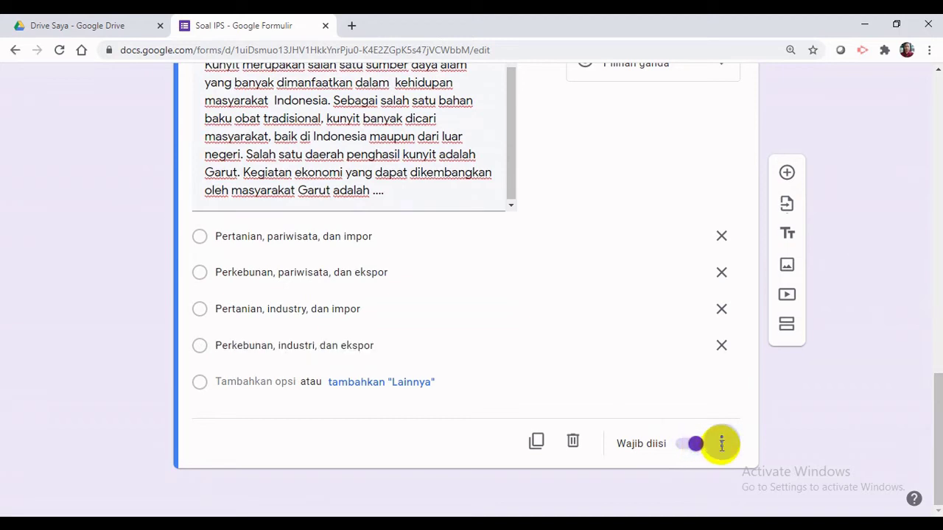
pyautogui.click(721, 443)
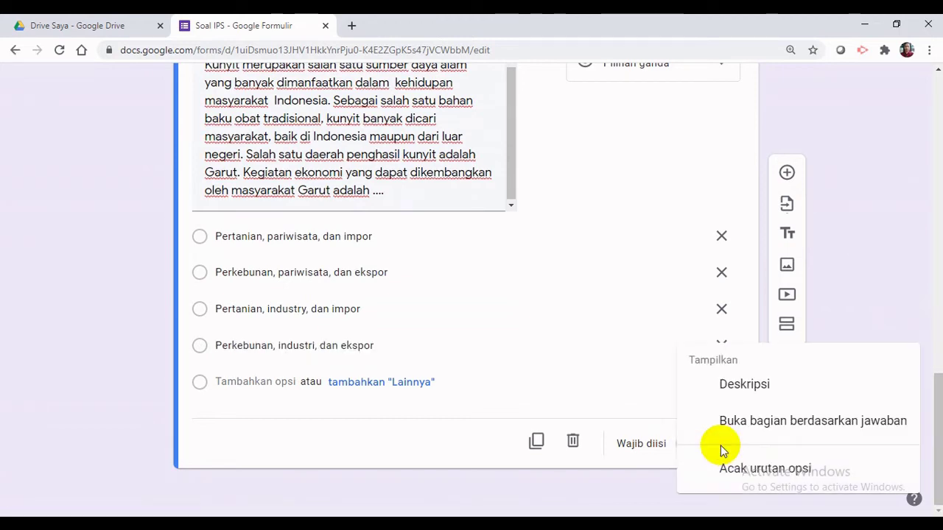
pyautogui.click(755, 471)
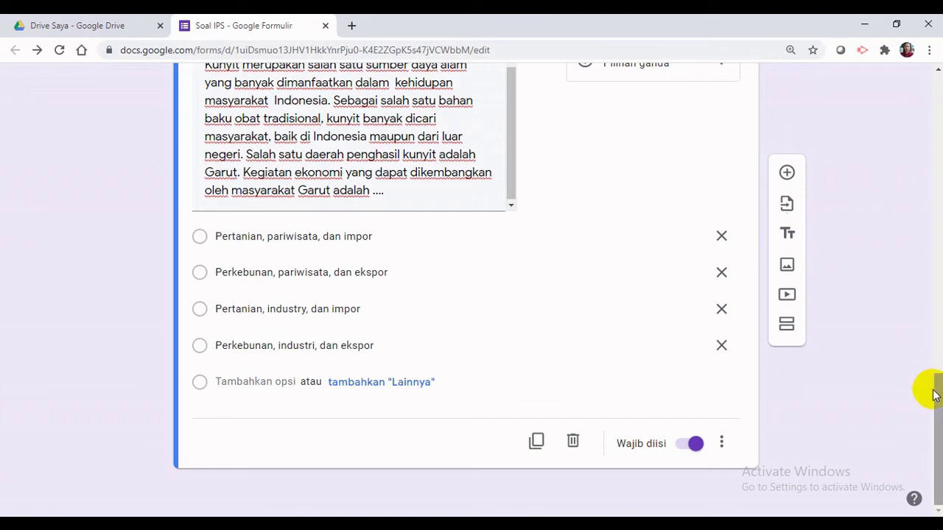
# - Open the preview (Pratinjau) of the Soal IPS form
pyautogui.moveTo(940, 398); pyautogui.dragTo(866, 114)
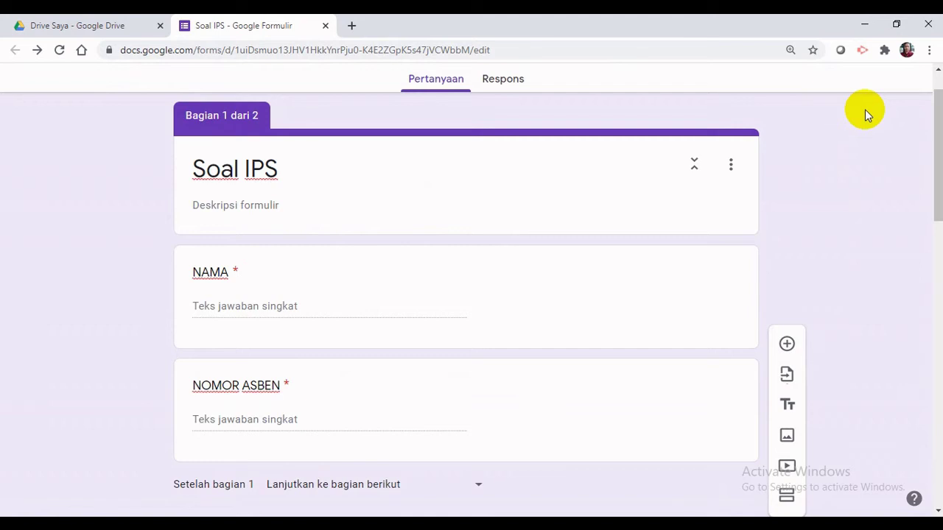
pyautogui.moveTo(939, 140); pyautogui.dragTo(926, 84)
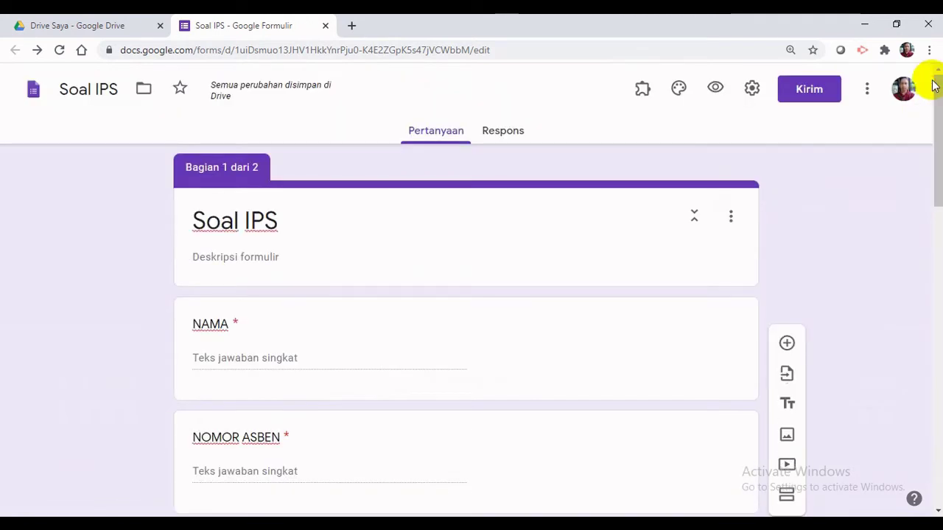
pyautogui.click(717, 91)
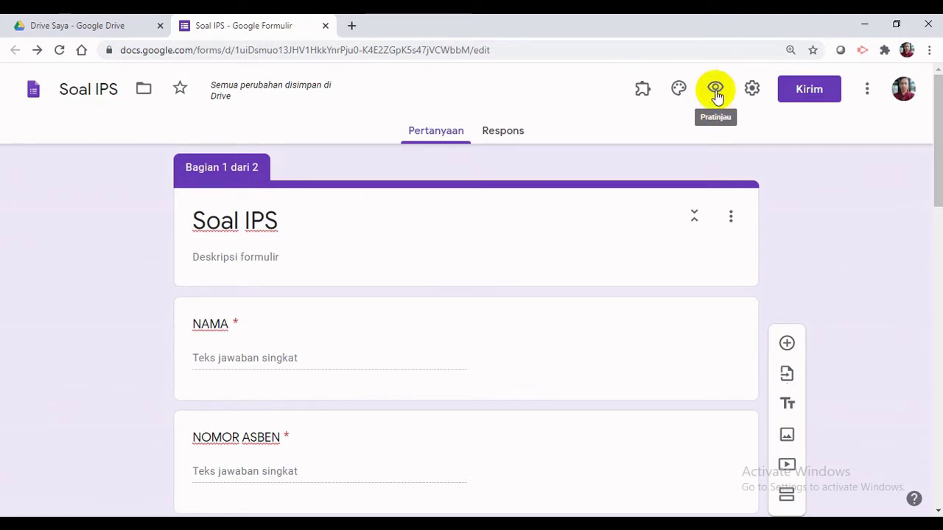
pyautogui.click(716, 92)
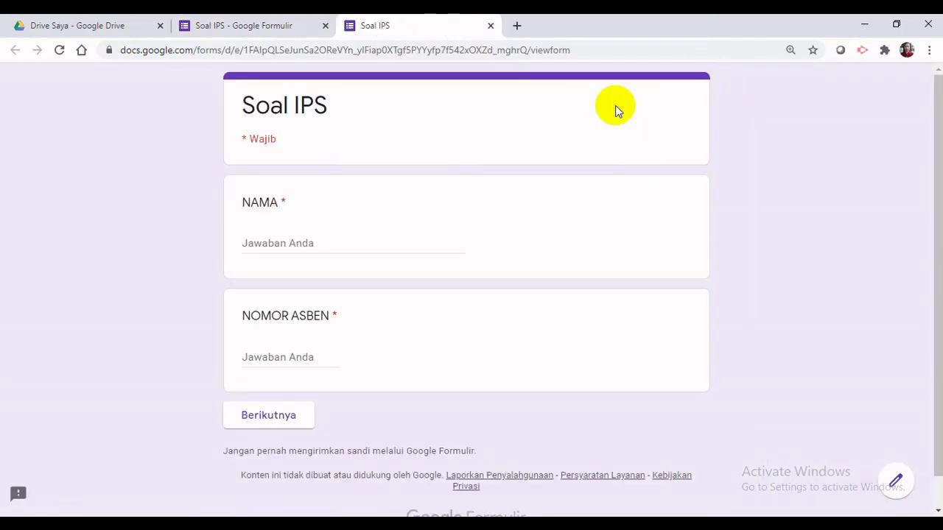
# - Fill in a test student's name and attendance number in the previewed form, and continue to the question section
pyautogui.click(299, 245)
pyautogui.write('bambang')
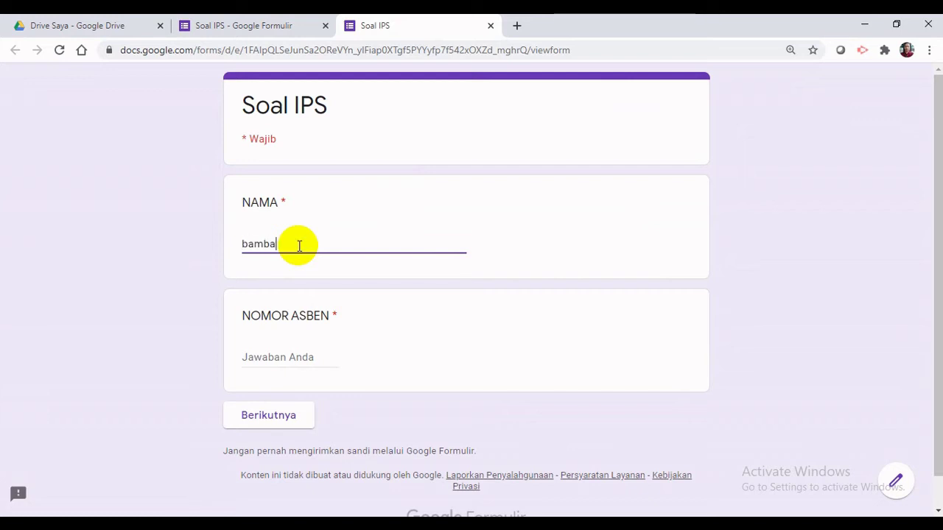
pyautogui.click(290, 358)
pyautogui.write('1')
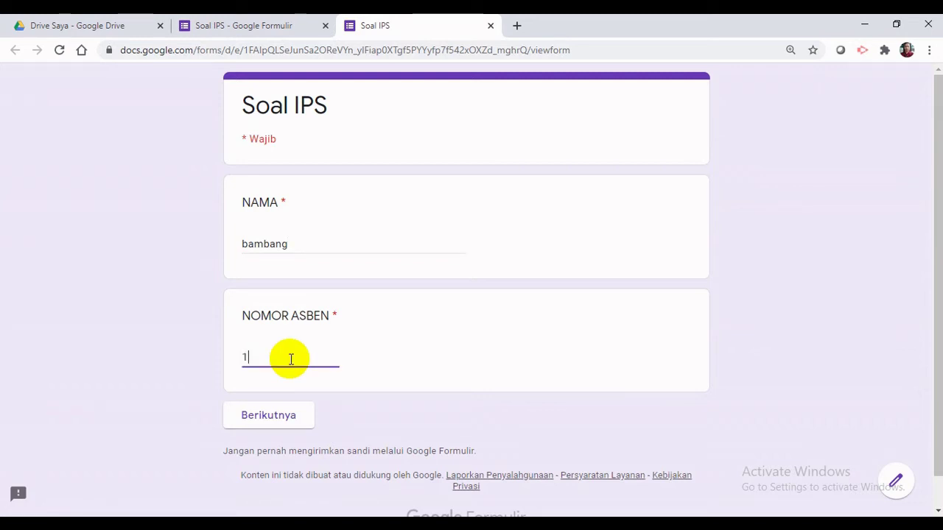
pyautogui.click(273, 417)
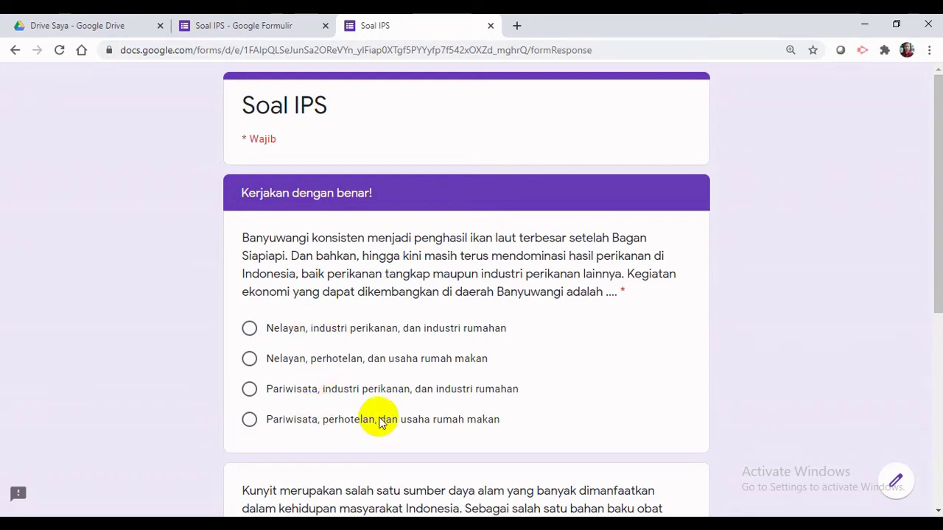
# - Return to the form editor and open a fresh preview of the Soal IPS form
pyautogui.click(259, 25)
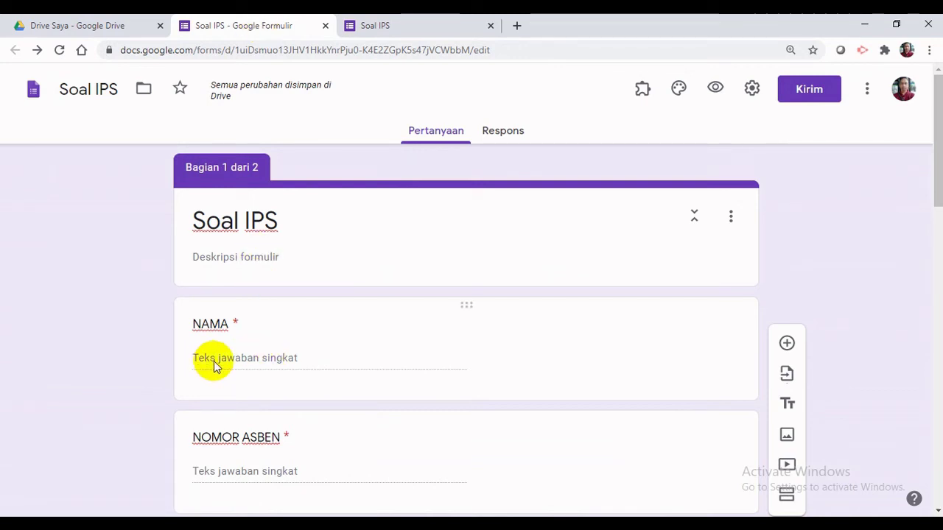
pyautogui.click(247, 358)
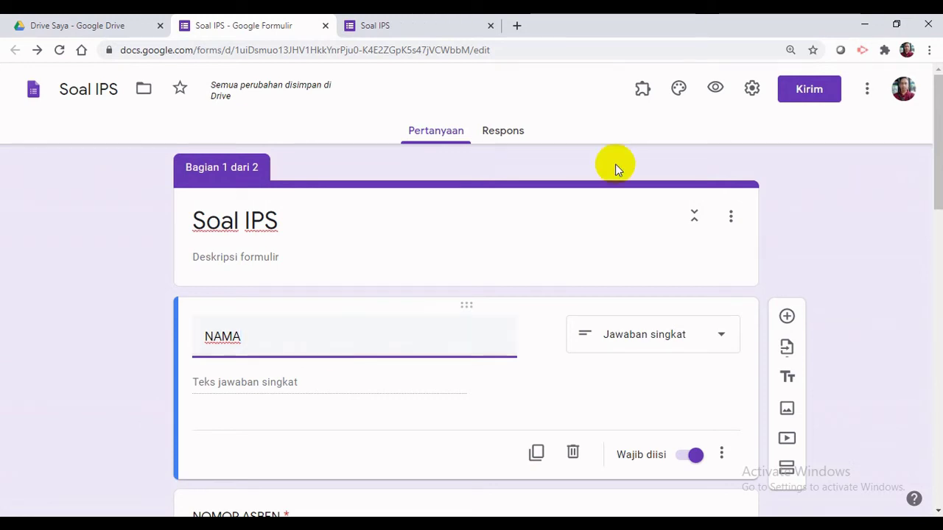
pyautogui.click(717, 93)
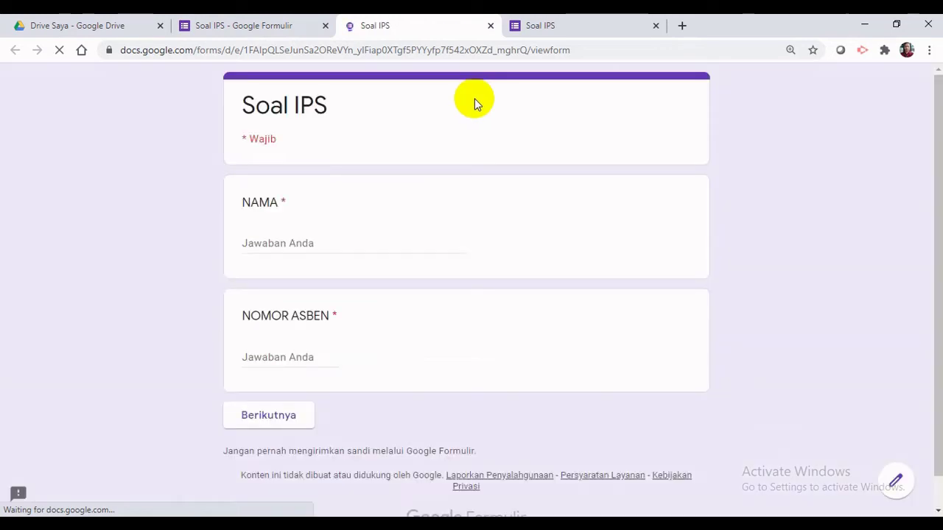
# - Fill in a test student's name and attendance number in the fresh preview and continue to the question section
pyautogui.click(293, 243)
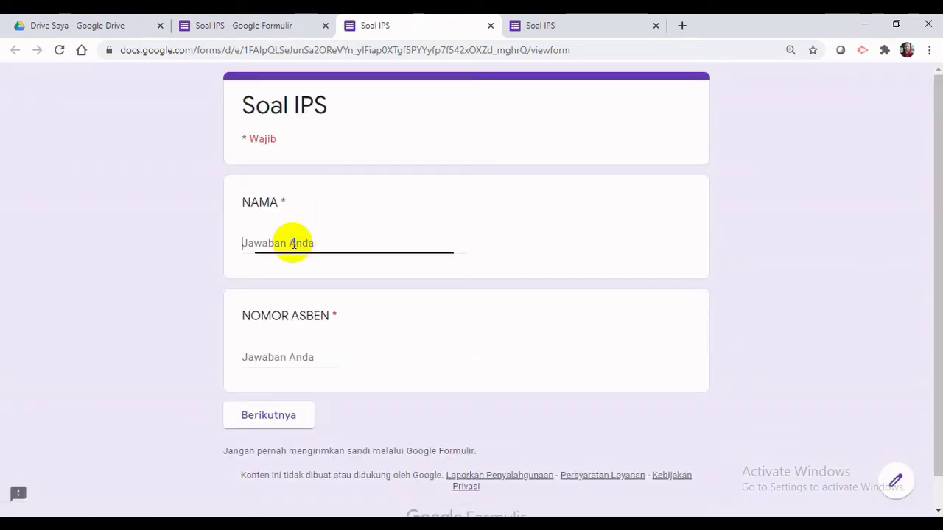
pyautogui.write('agu')
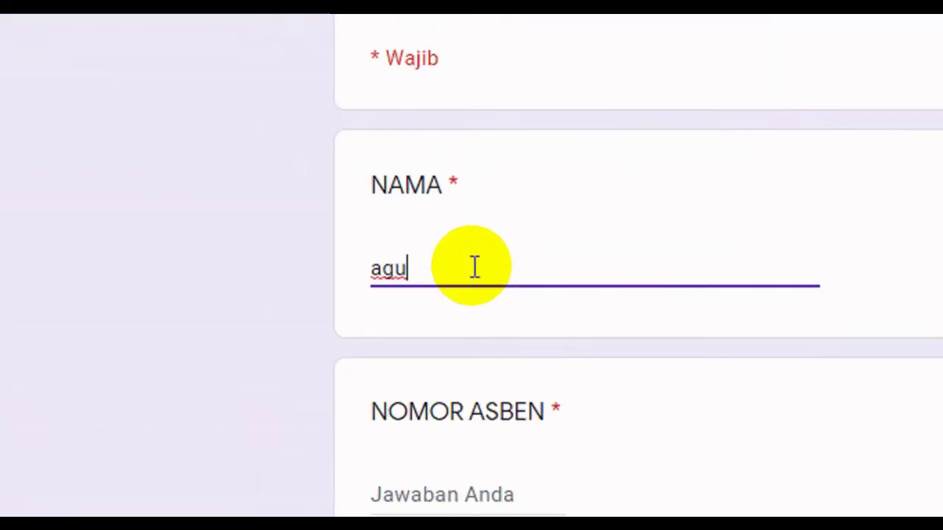
pyautogui.press('BackSpace')
pyautogui.write('S')
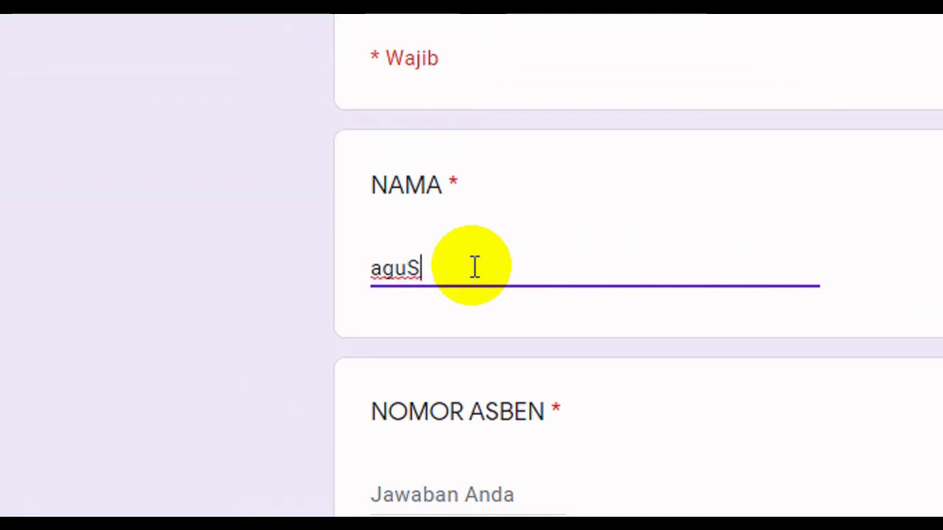
pyautogui.press('BackSpace')
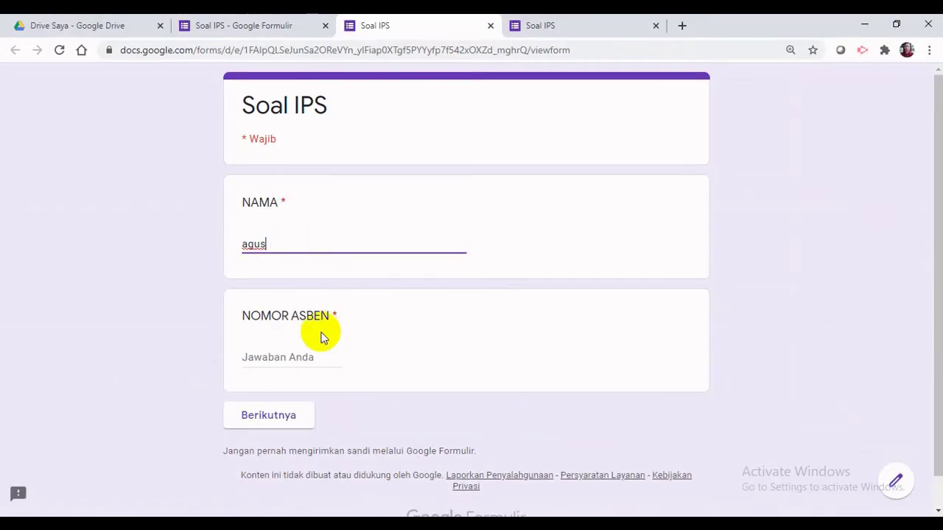
pyautogui.click(289, 358)
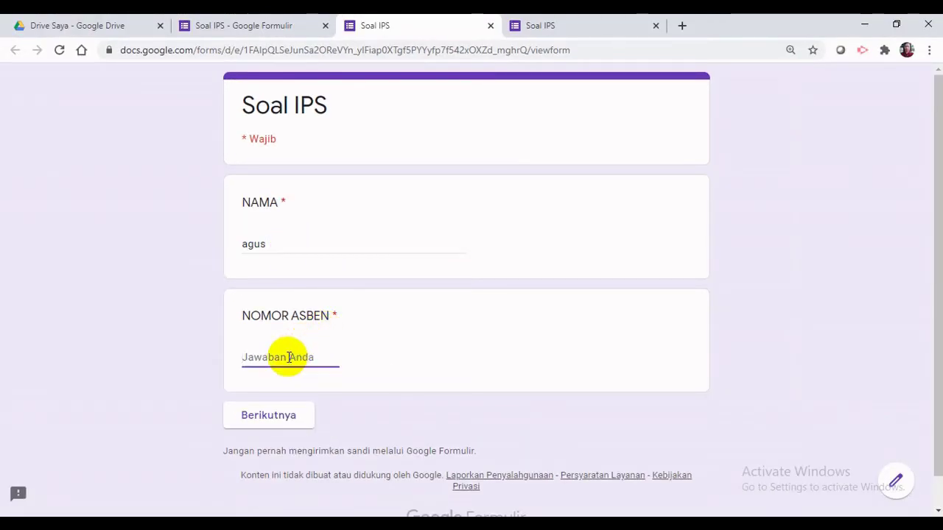
pyautogui.write('2')
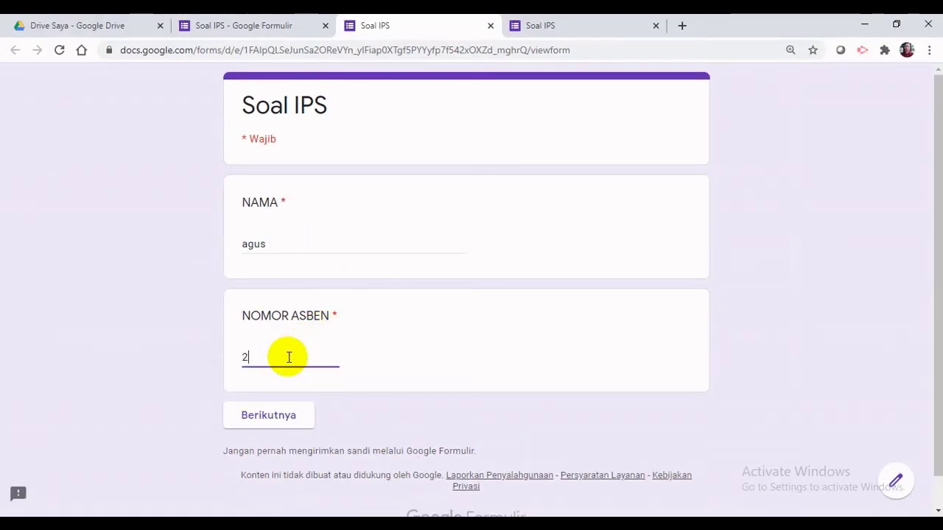
pyautogui.click(278, 418)
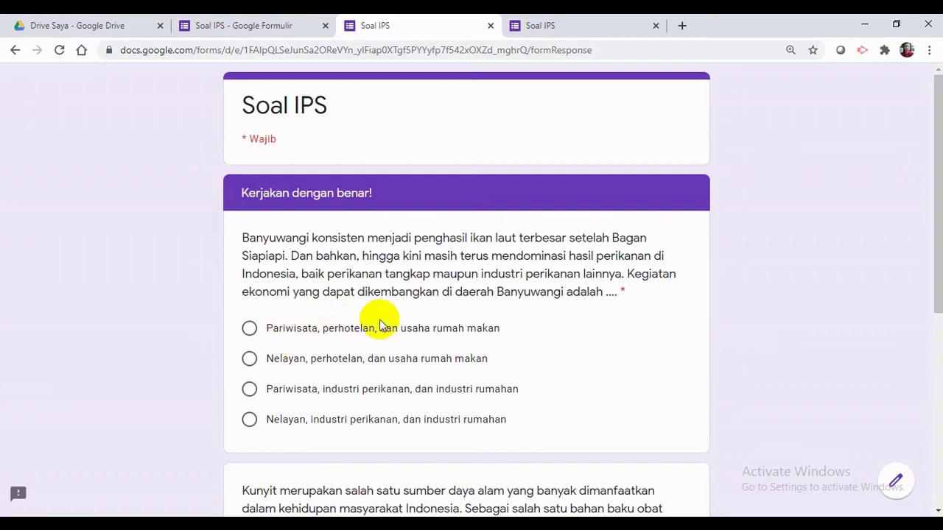
# - Compare the answer option order of the Banyuwangi question between the two Soal IPS previews, and close both previews
pyautogui.click(563, 27)
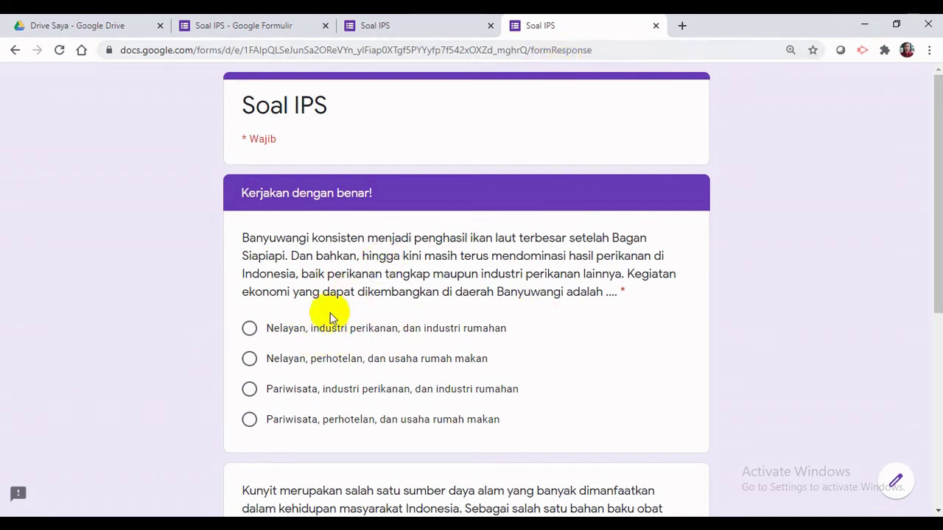
pyautogui.click(398, 28)
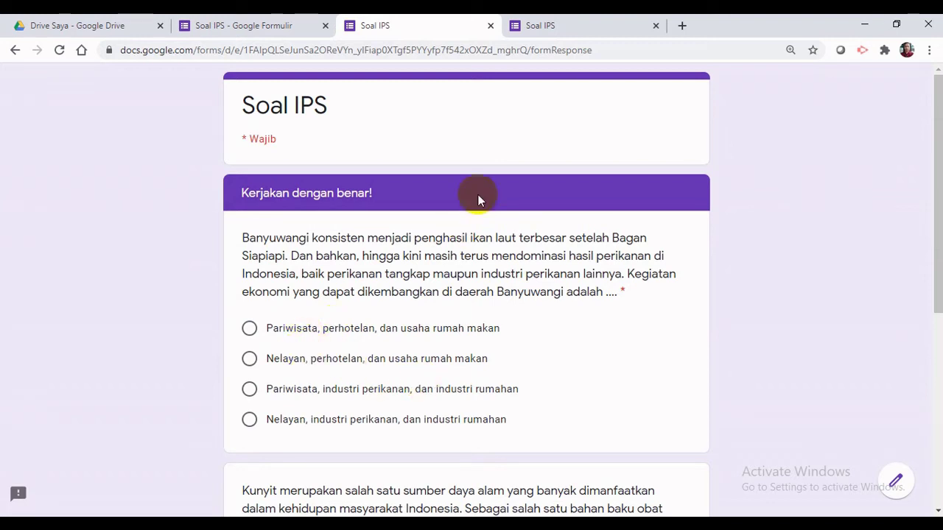
pyautogui.click(656, 25)
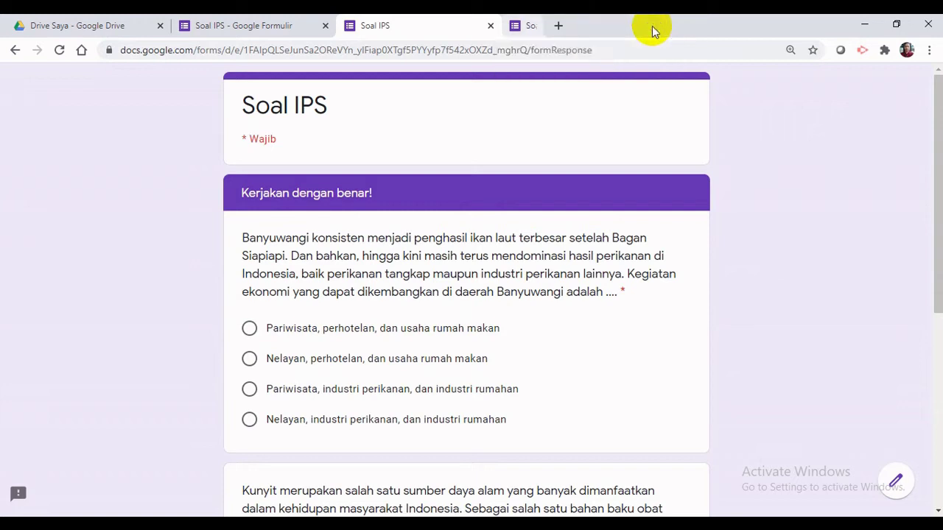
pyautogui.click(490, 25)
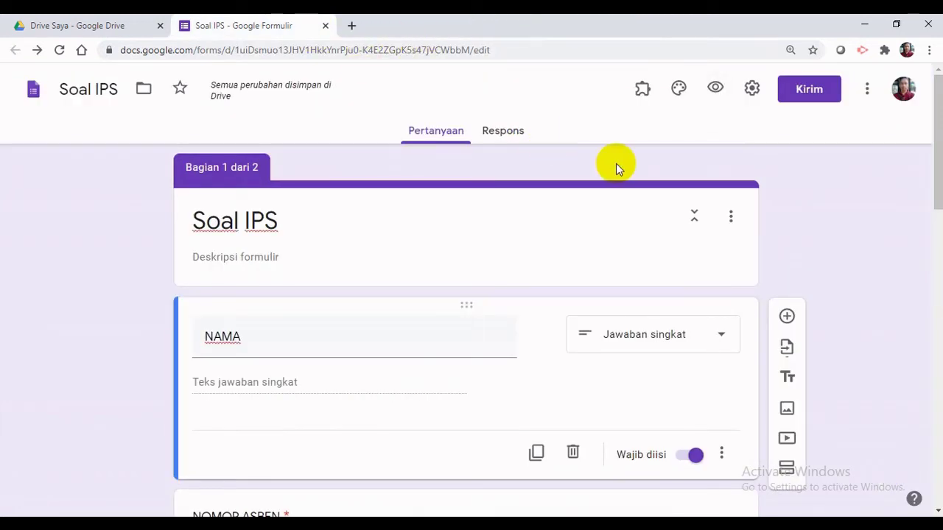
# - In the form settings, enable Edit setelah mengirimkan, Tampilkan status progres and Acak urutan pertanyaan, and disable Tampilkan link untuk menyerahkan tanggapan lain
pyautogui.click(751, 92)
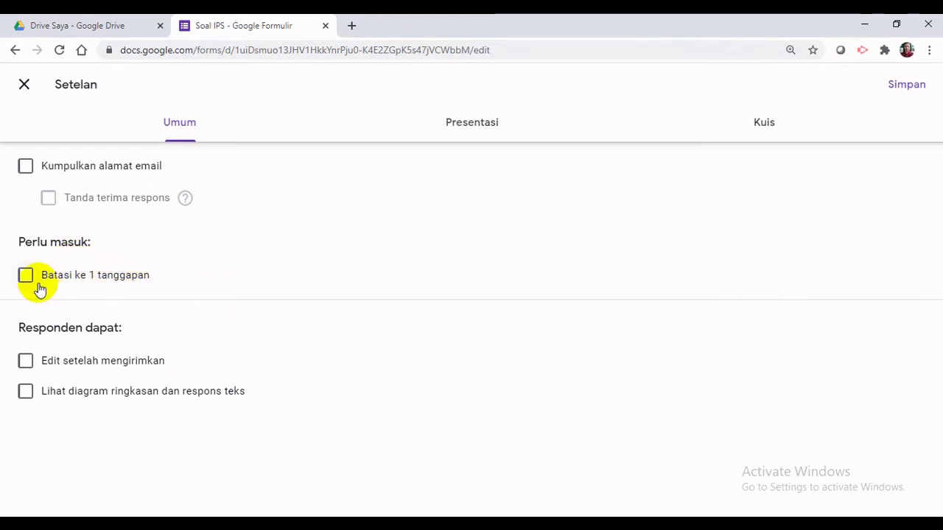
pyautogui.click(27, 364)
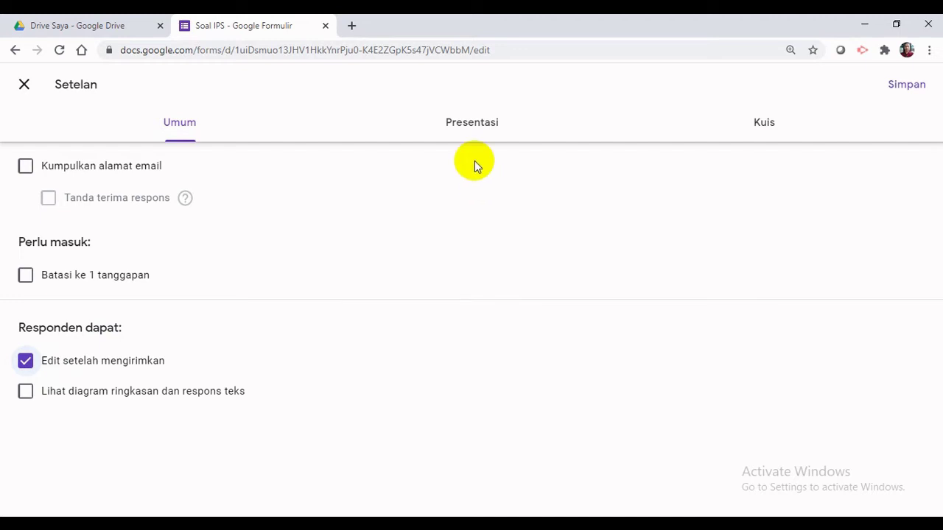
pyautogui.click(475, 127)
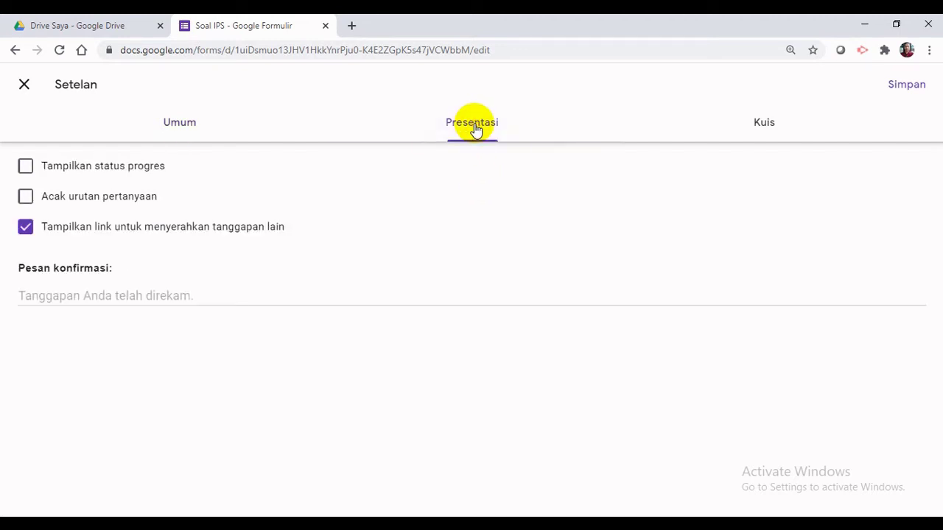
pyautogui.click(25, 227)
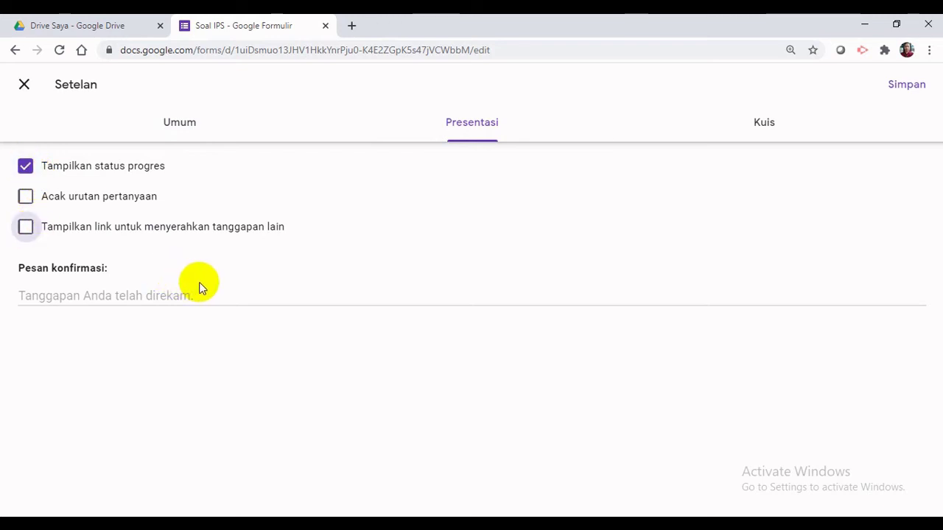
pyautogui.click(26, 199)
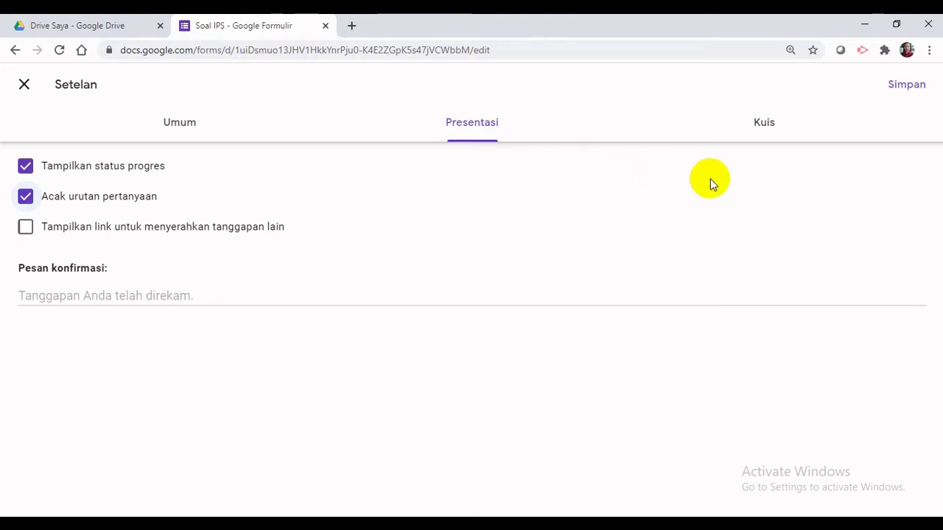
# - Make the form a quiz, hide Pertanyaan tak terjawab and Jawaban yang benar from respondents, and save the settings
pyautogui.click(768, 130)
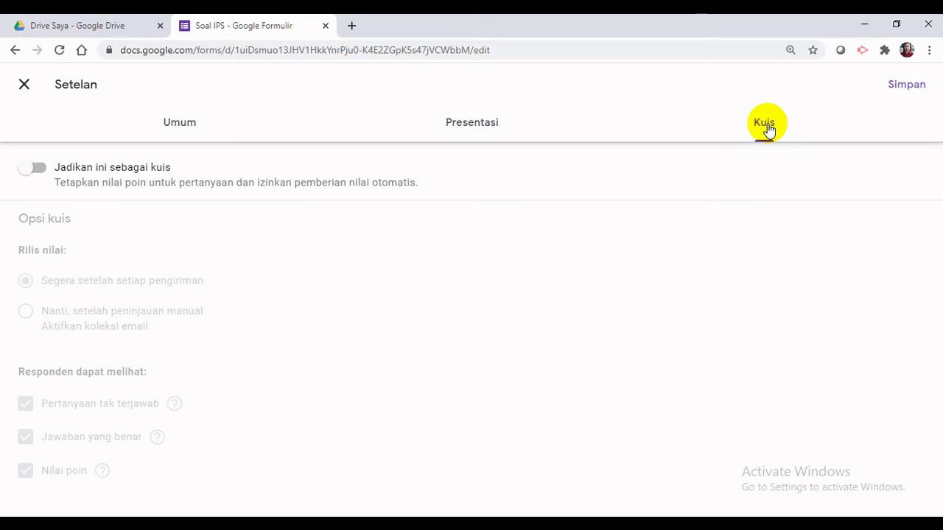
pyautogui.click(39, 169)
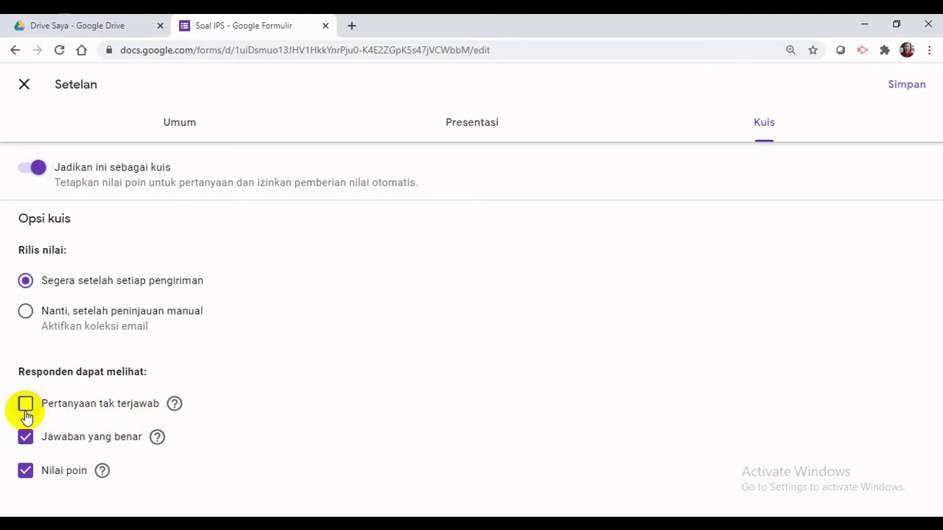
pyautogui.click(25, 437)
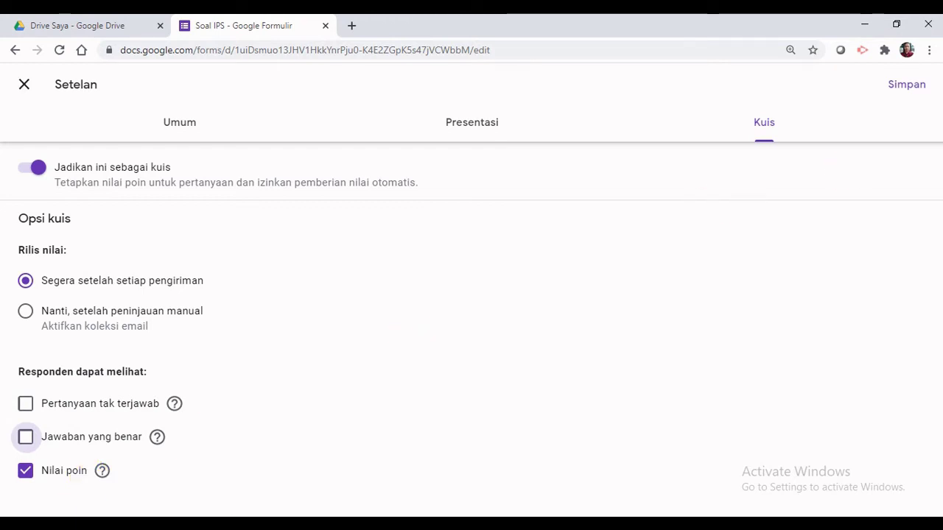
pyautogui.click(911, 90)
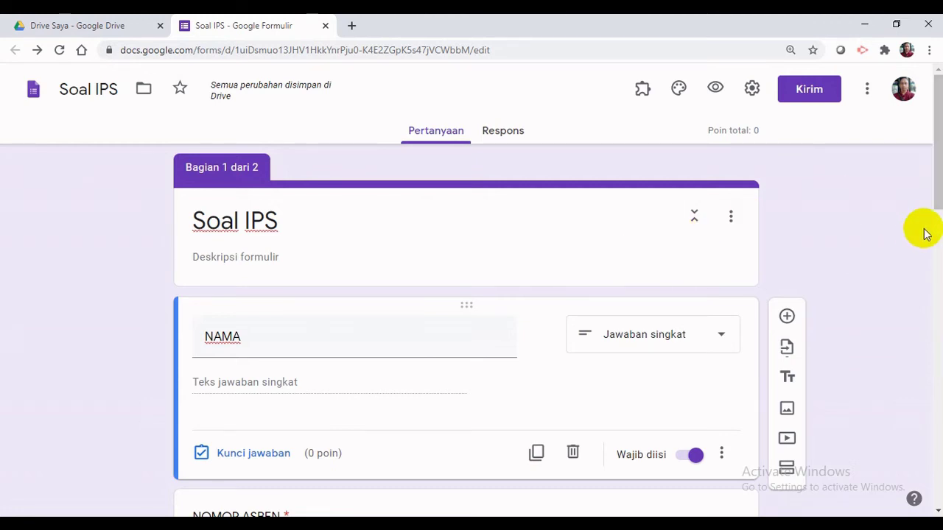
# - Look up the Banyuwangi question's key in the Word document and set "Nelayan, industri perikanan, dan industri rumahan" as its correct answer, worth 5 points
pyautogui.scroll(-3, 930, 195)
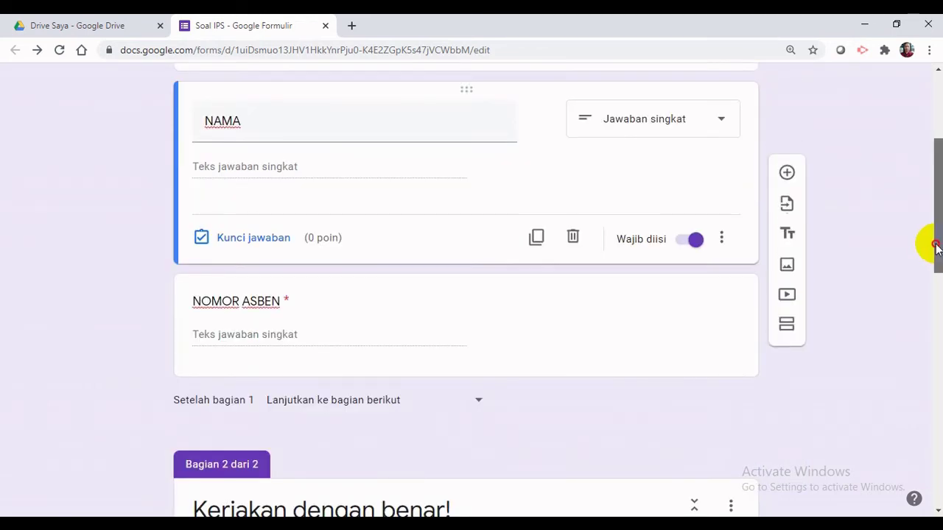
pyautogui.scroll(-2, 928, 246)
pyautogui.scroll(-4, 472, 295)
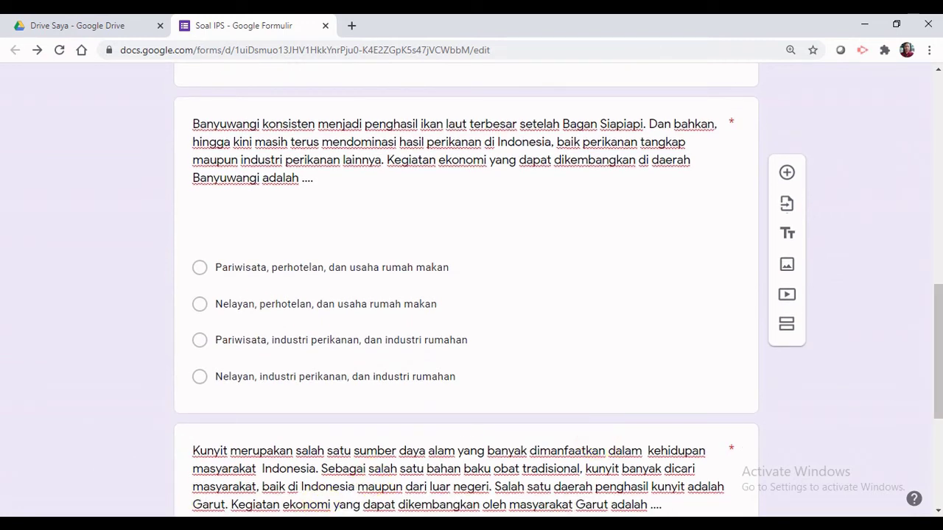
pyautogui.click(152, 471)
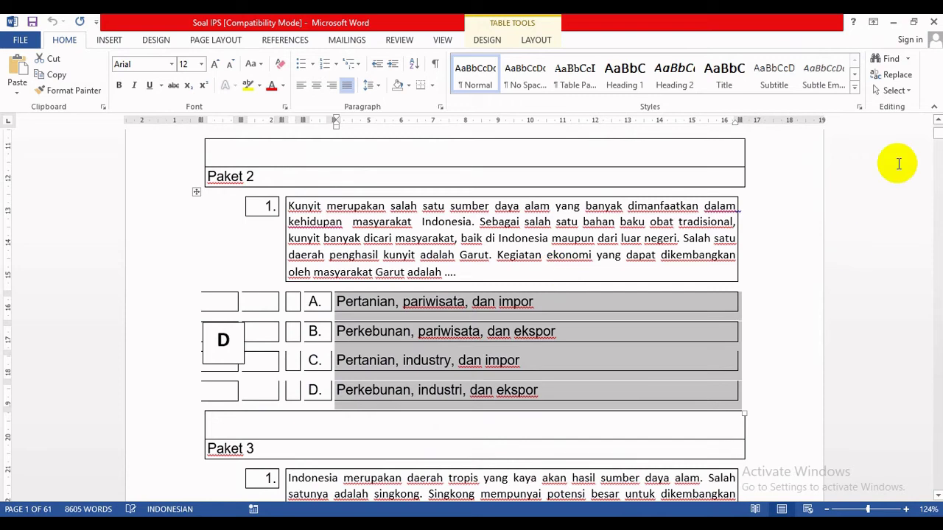
pyautogui.moveTo(936, 135); pyautogui.dragTo(938, 140)
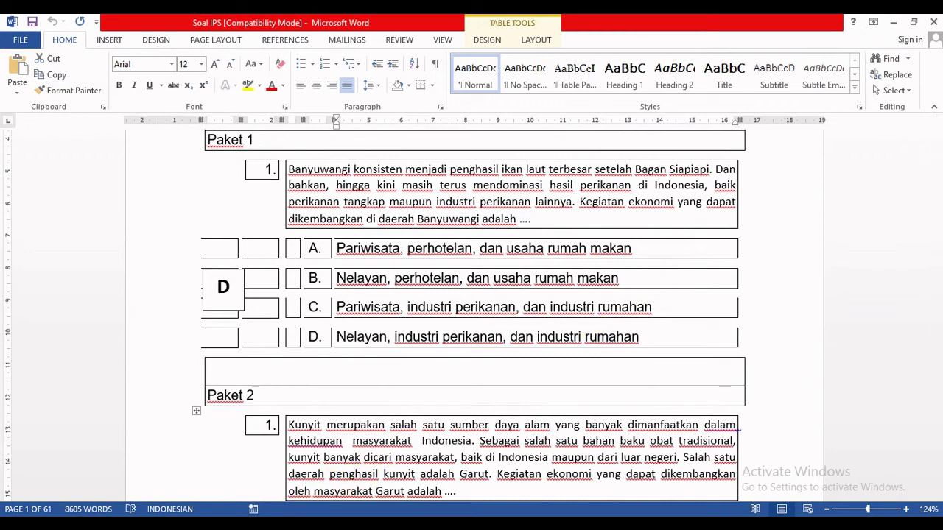
pyautogui.hotkey('alt', 'Tab')
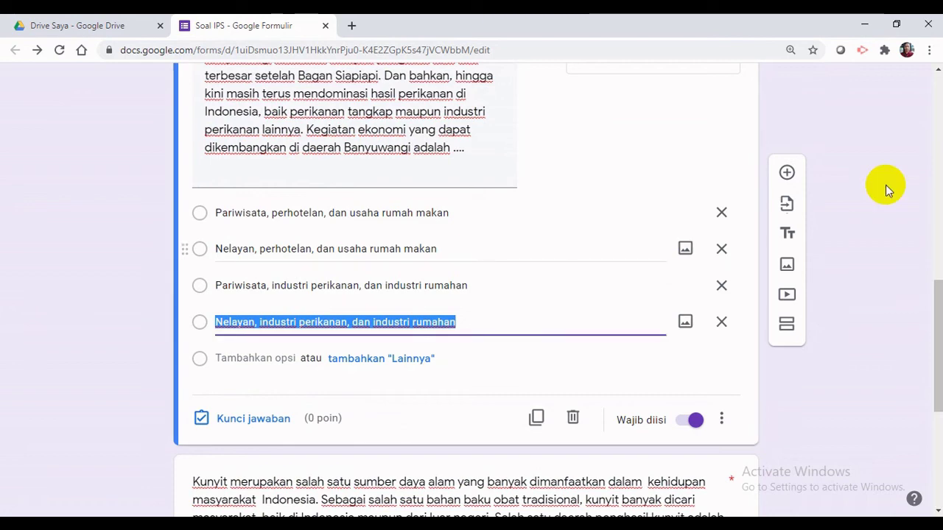
pyautogui.click(227, 426)
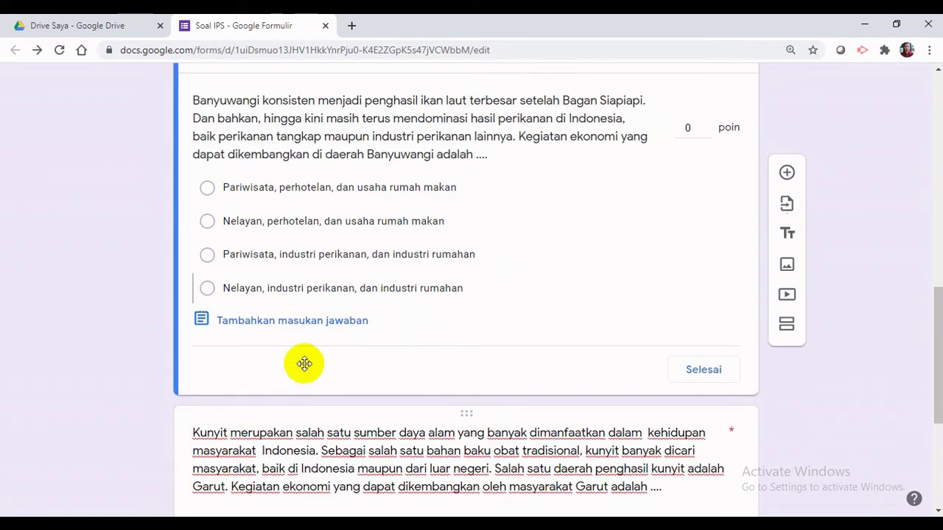
pyautogui.click(210, 292)
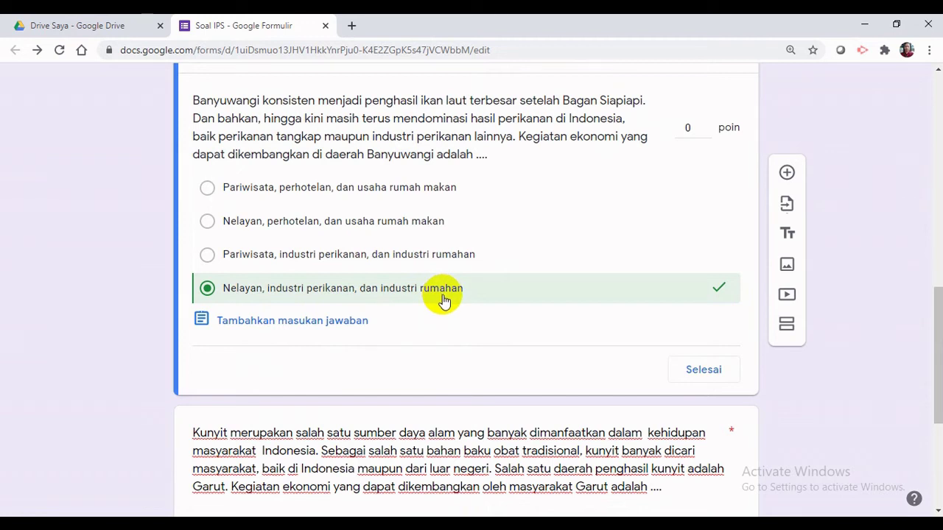
pyautogui.doubleClick(707, 126)
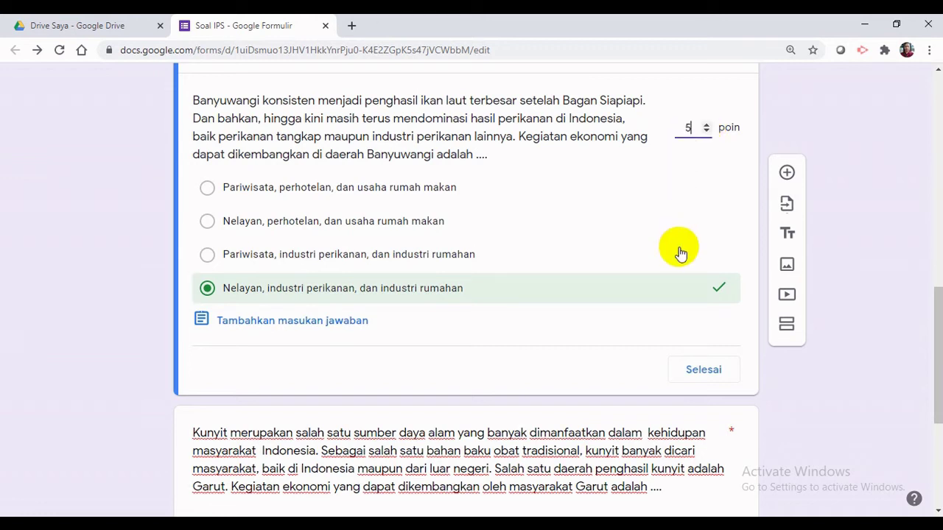
pyautogui.click(706, 371)
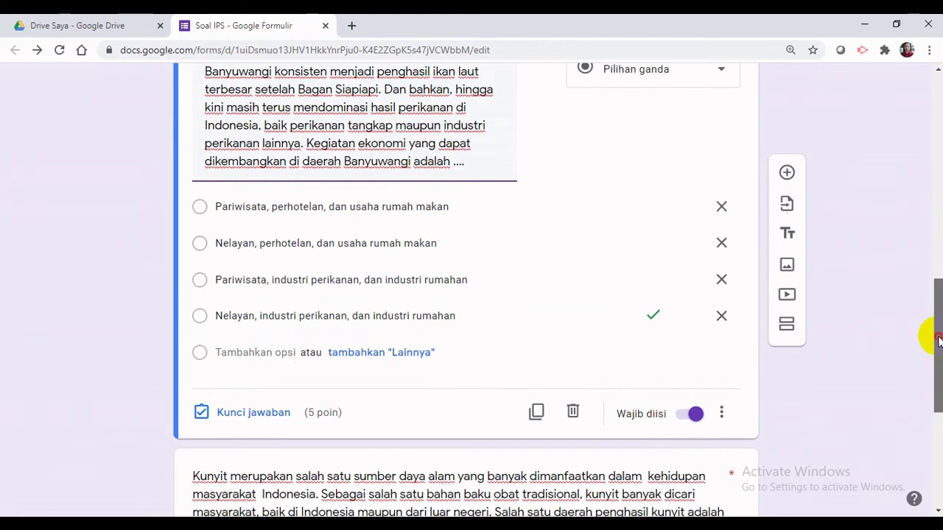
# - Look up the answer key of the Kunyit question in the Soal IPS Word document and return to the form
pyautogui.moveTo(932, 336); pyautogui.dragTo(936, 429)
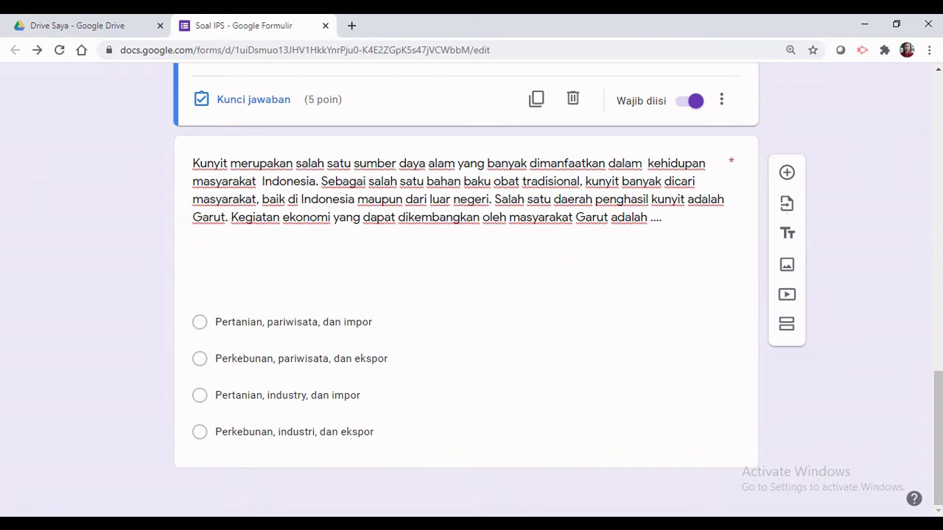
pyautogui.click(184, 464)
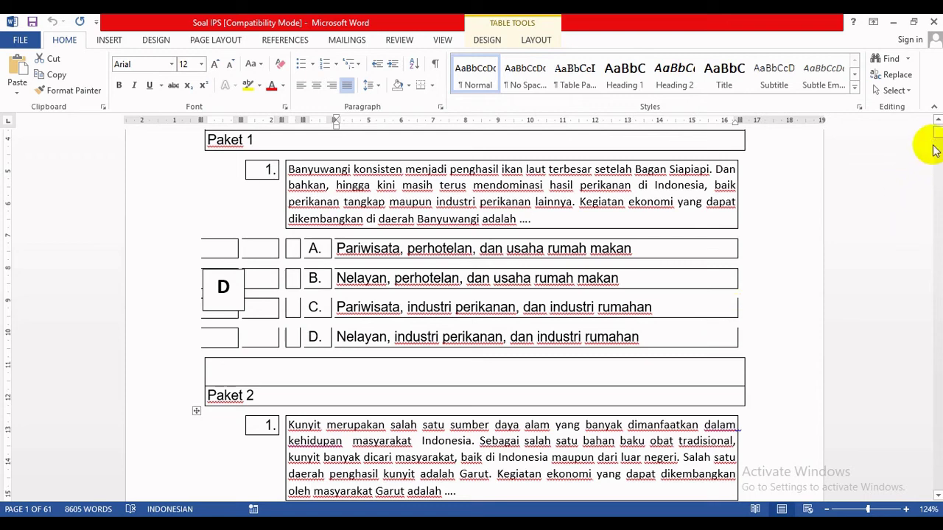
pyautogui.moveTo(938, 139); pyautogui.dragTo(938, 135)
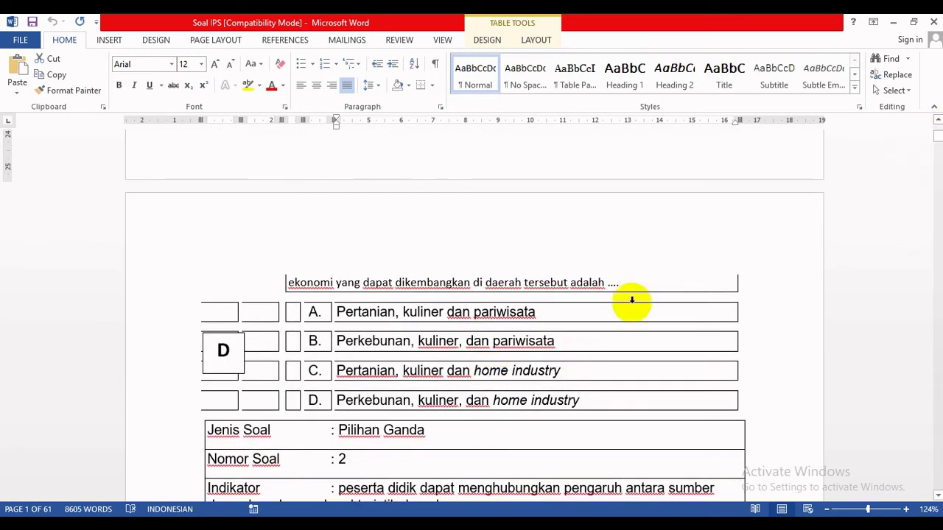
pyautogui.moveTo(937, 136); pyautogui.dragTo(938, 135)
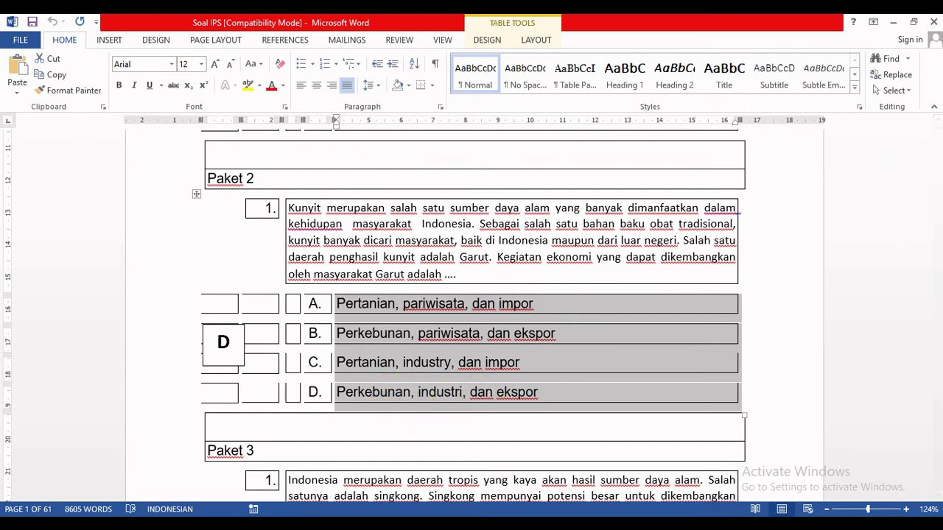
pyautogui.hotkey('alt', 'Tab')
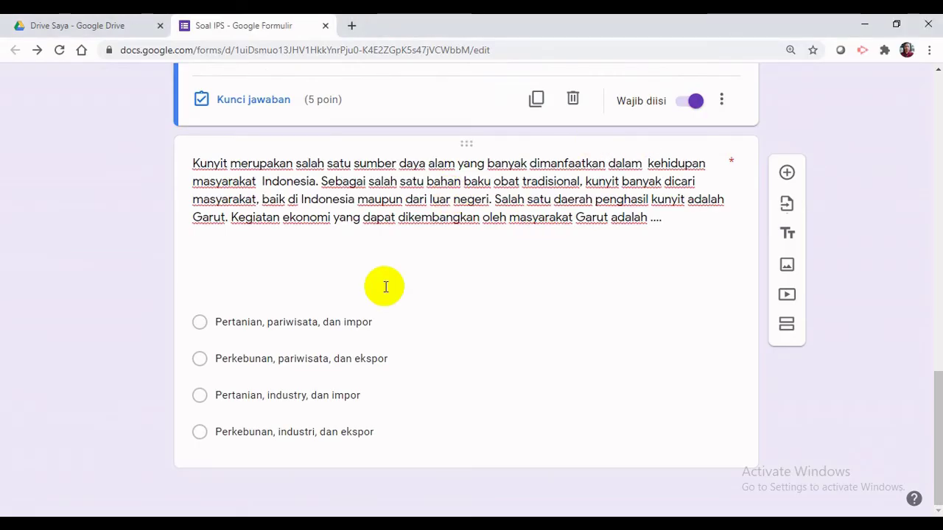
# - Set "Perkebunan, industri, dan ekspor" as the Kunyit question's correct answer, worth 5 points
pyautogui.click(202, 434)
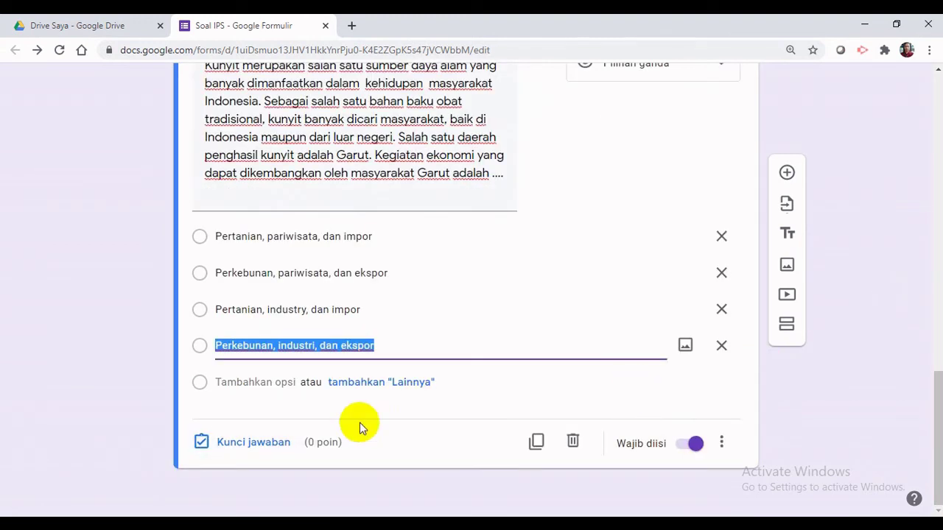
pyautogui.click(243, 445)
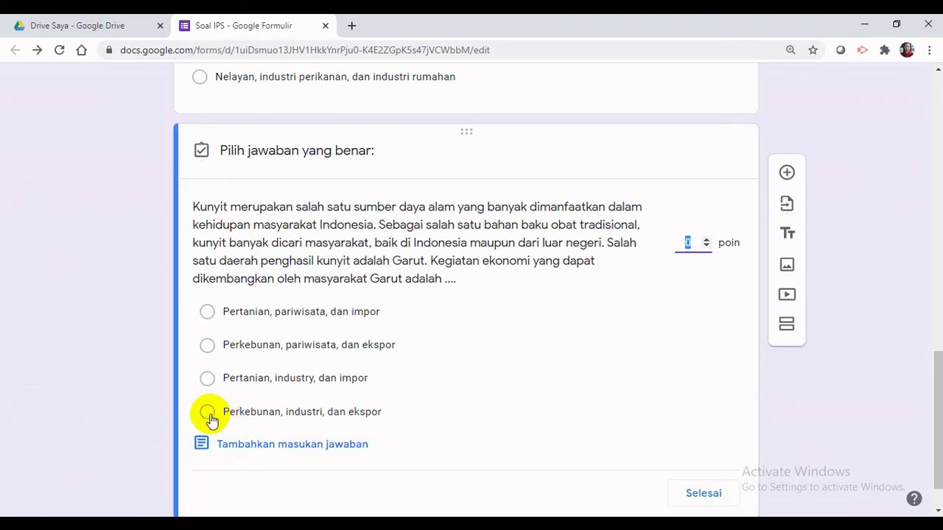
pyautogui.click(209, 414)
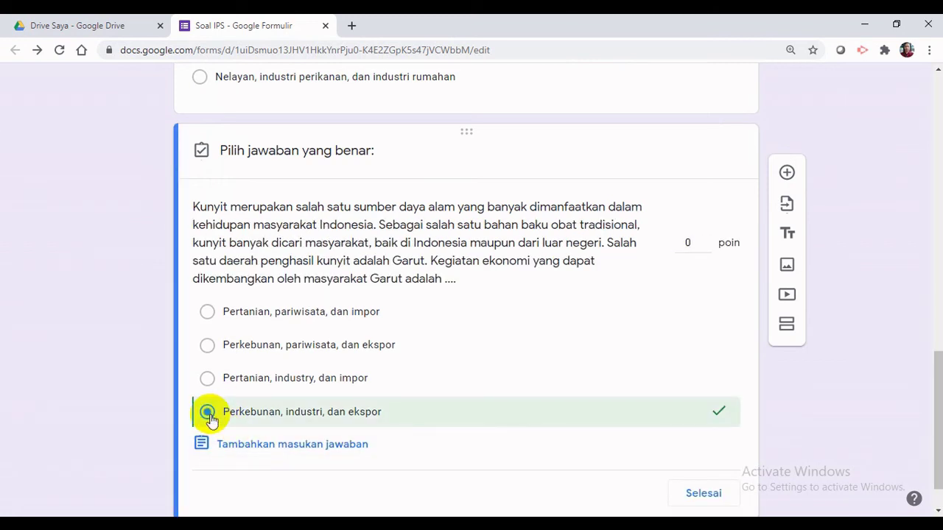
pyautogui.click(706, 241)
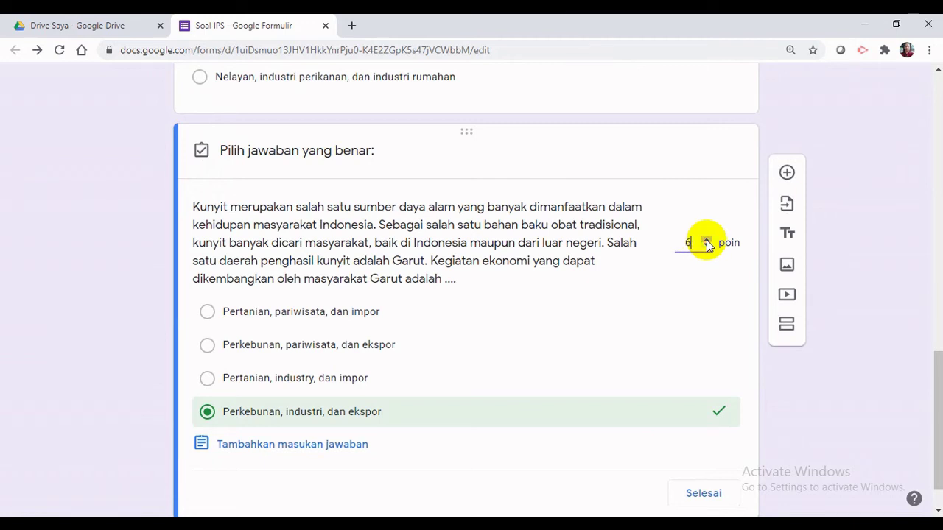
pyautogui.click(708, 249)
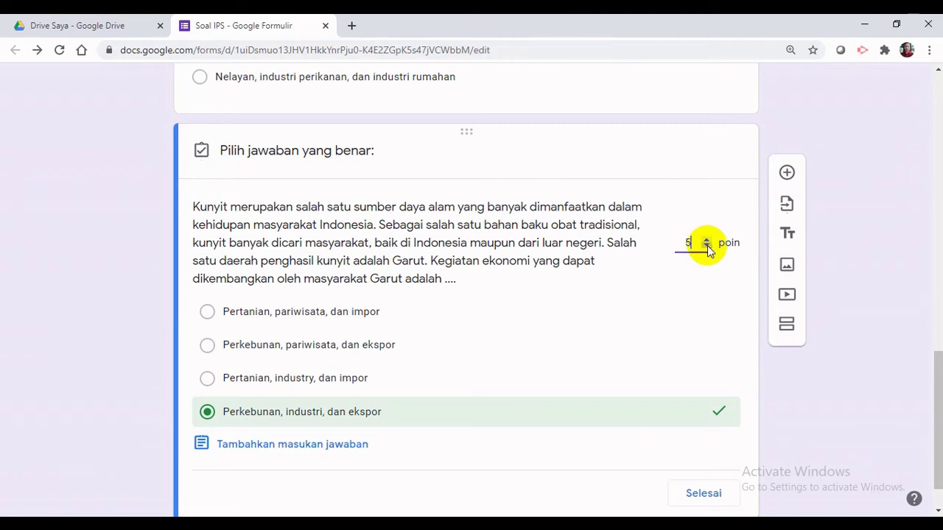
pyautogui.click(711, 495)
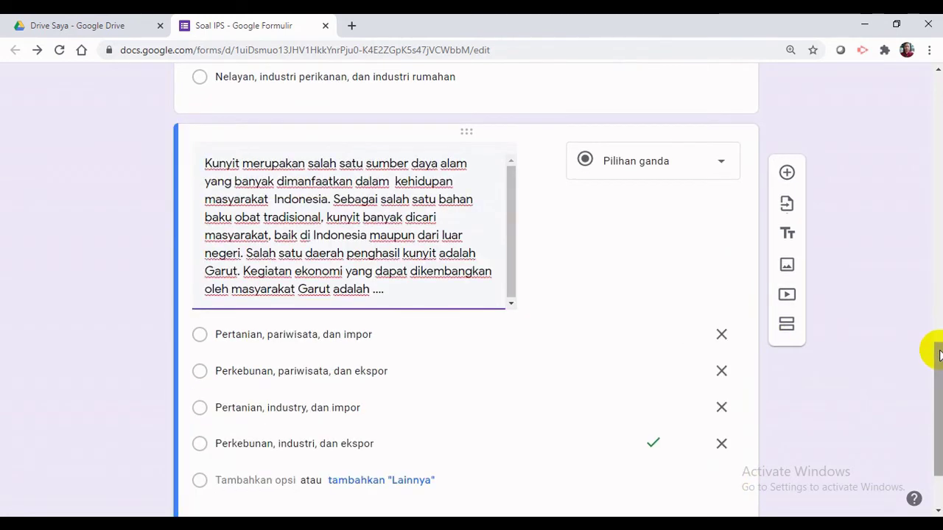
# - Get the form's sharing link as a shortened URL and copy it
pyautogui.moveTo(940, 356); pyautogui.dragTo(930, 68)
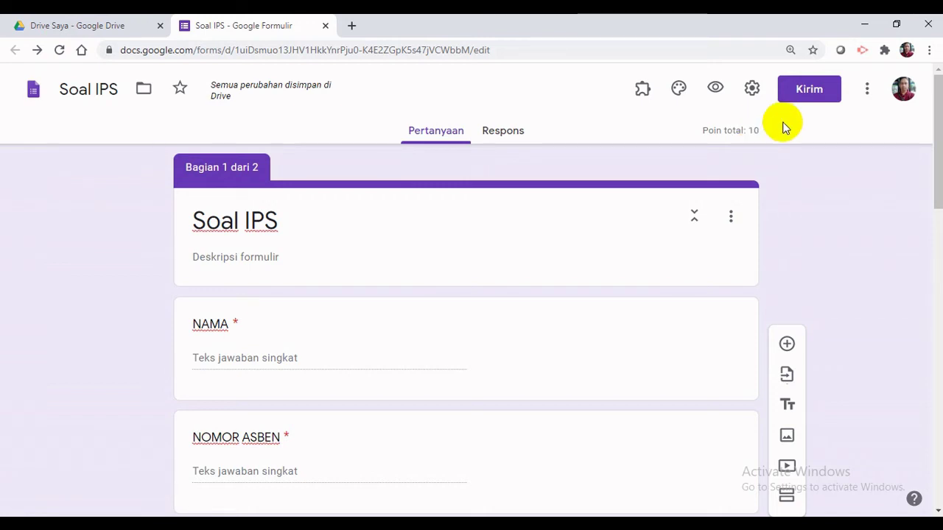
pyautogui.click(809, 92)
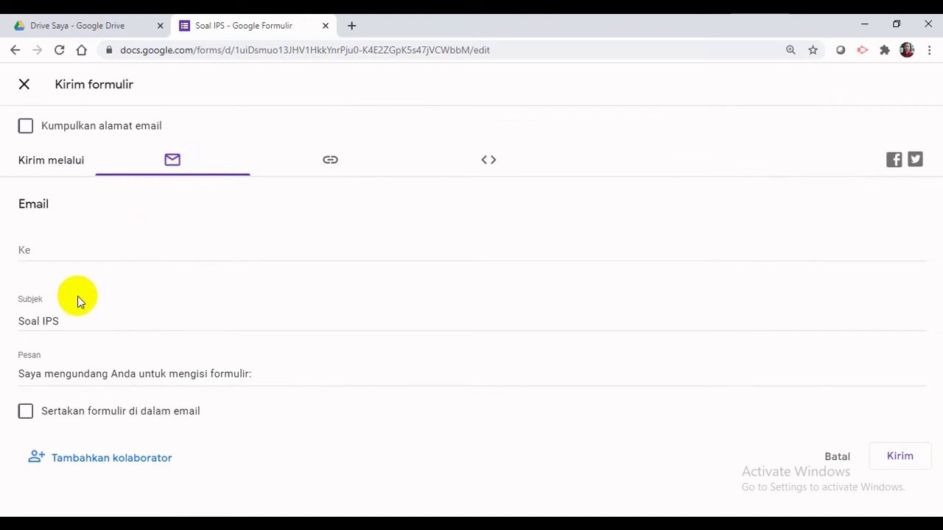
pyautogui.click(331, 162)
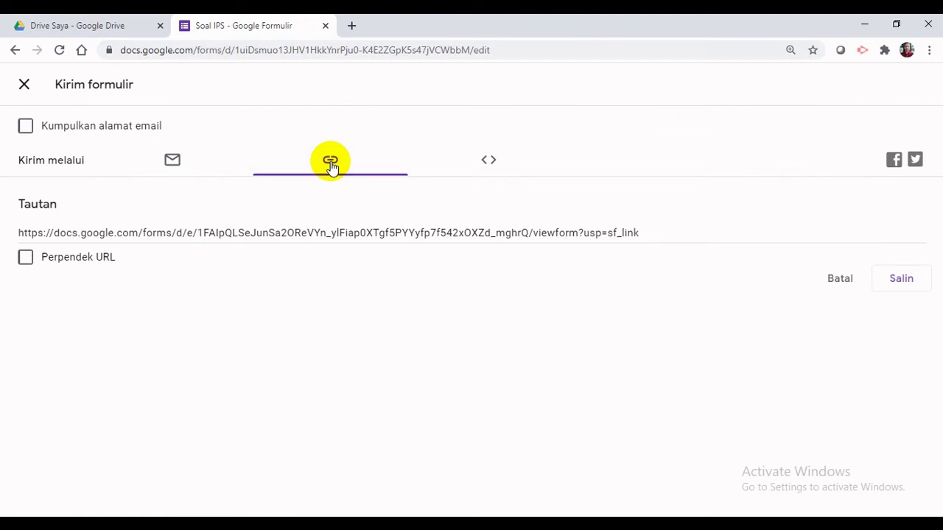
pyautogui.click(25, 258)
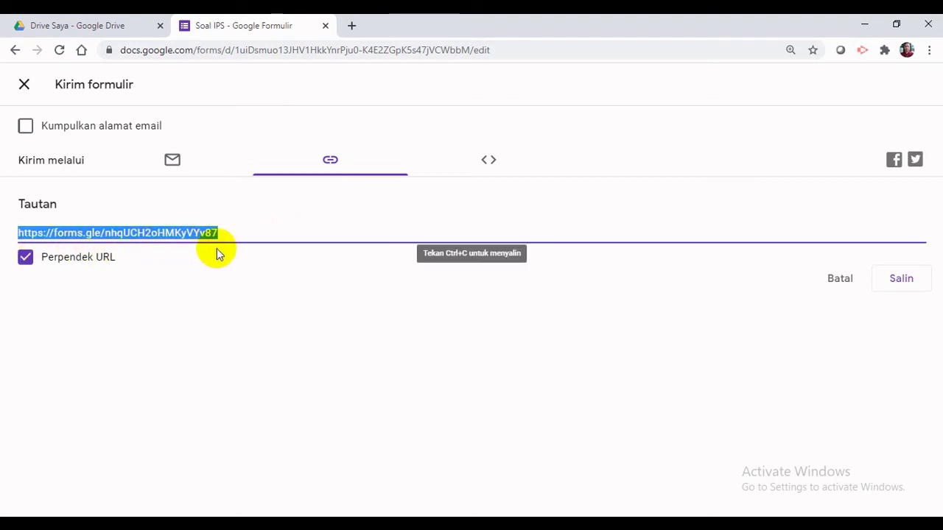
pyautogui.click(903, 284)
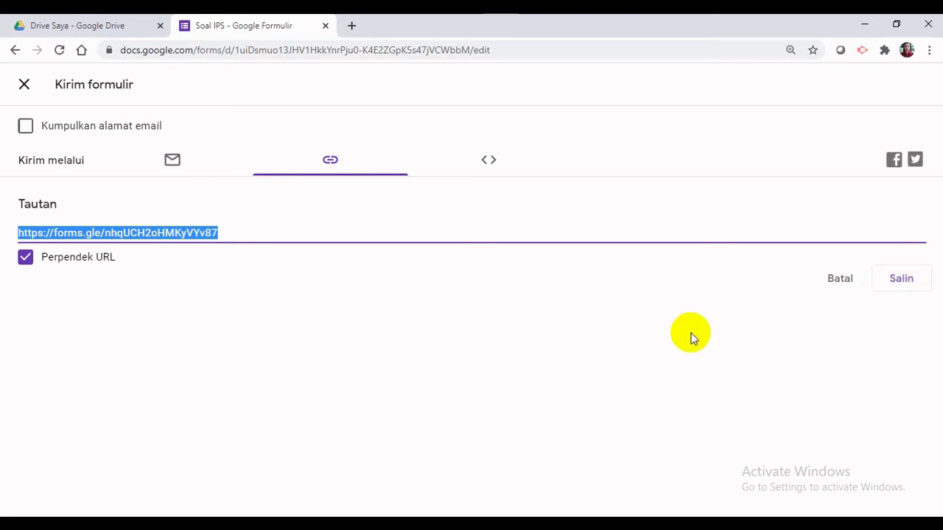
# - Open the copied form link in a new browser tab
pyautogui.click(351, 26)
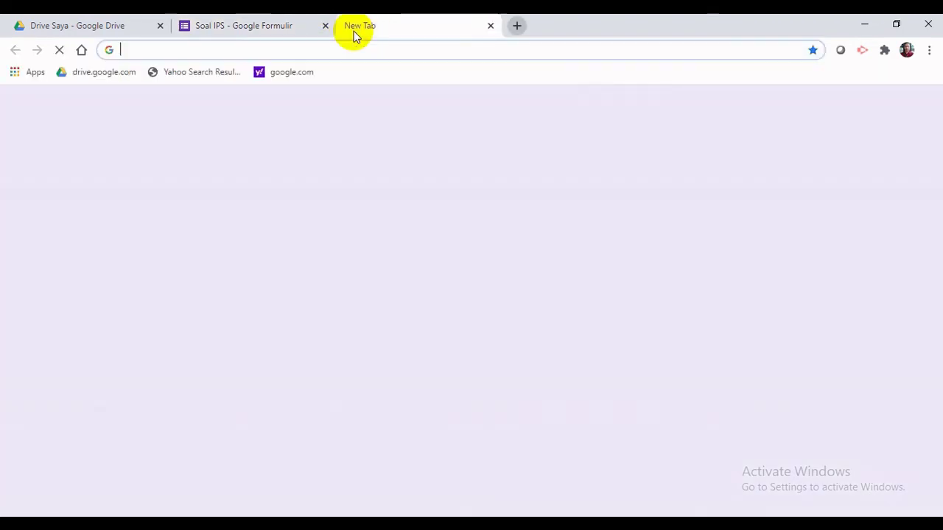
pyautogui.click(334, 49)
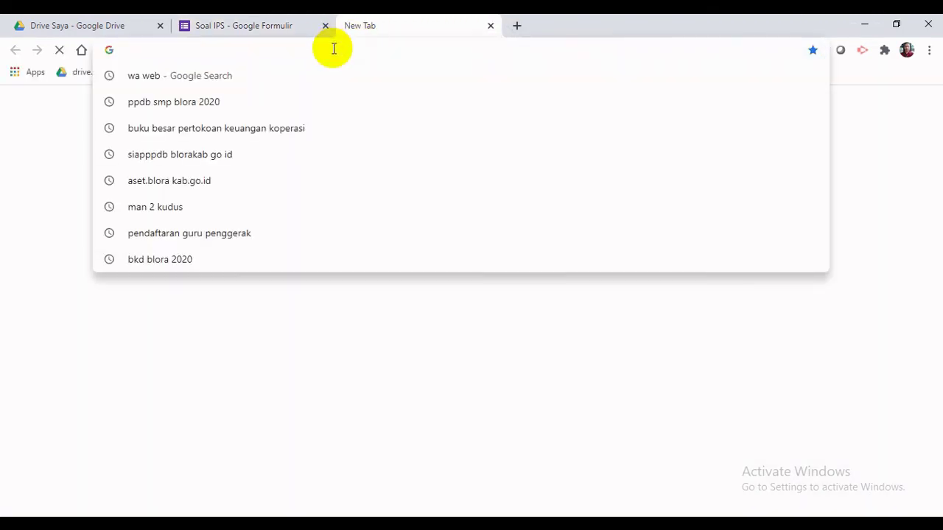
pyautogui.hotkey('ctrl', 'v')
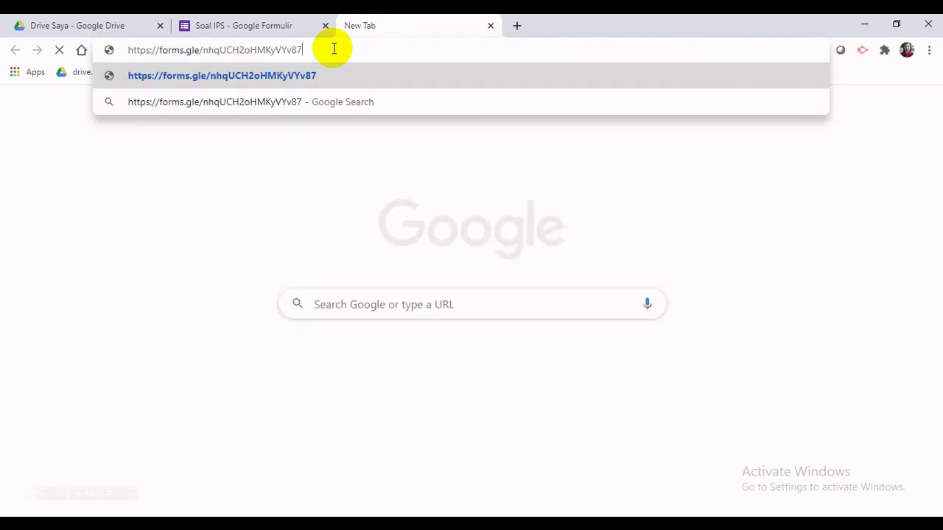
pyautogui.press('Return')
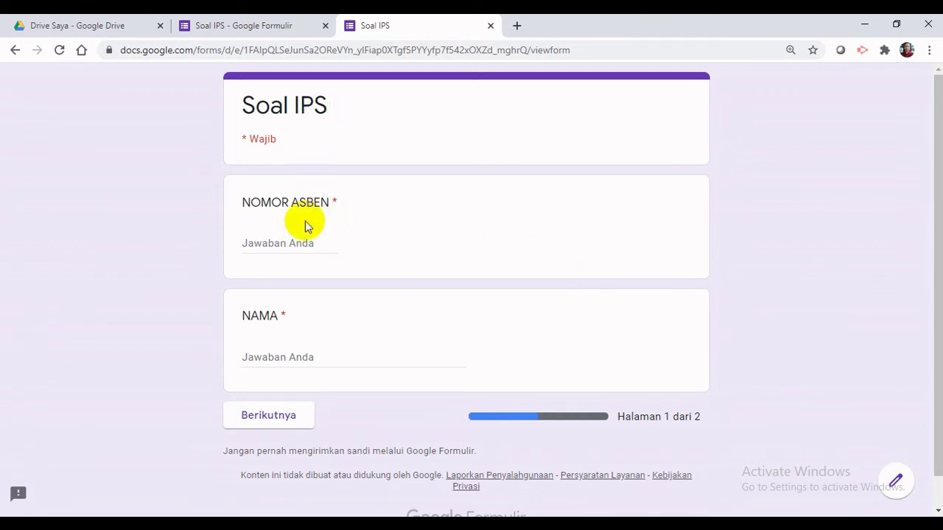
# - Test the NOMOR ASBEN field with a text entry instead of a number, and clear the entry
pyautogui.click(299, 245)
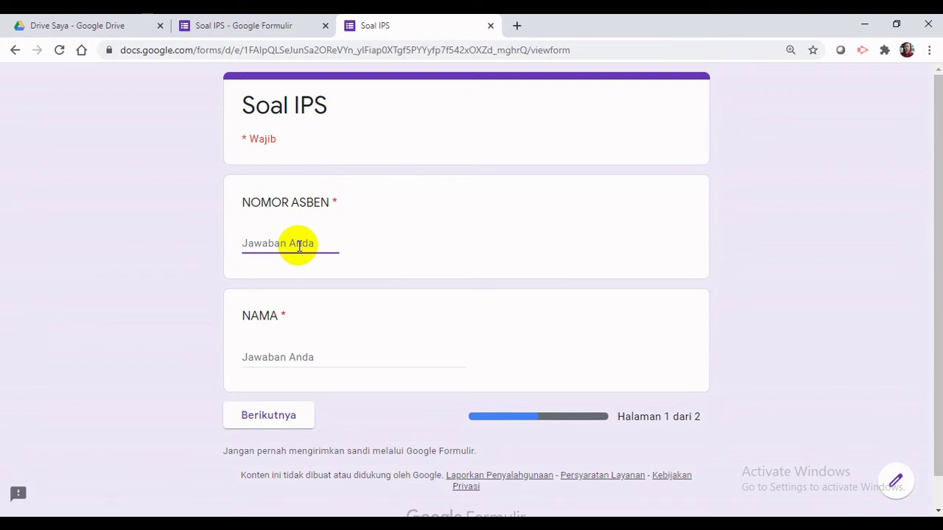
pyautogui.write('YO')
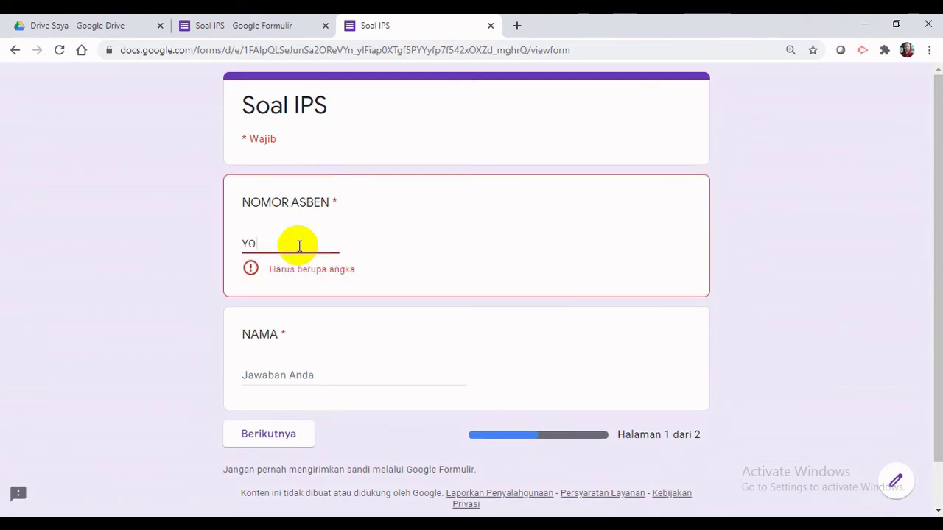
pyautogui.write('GA')
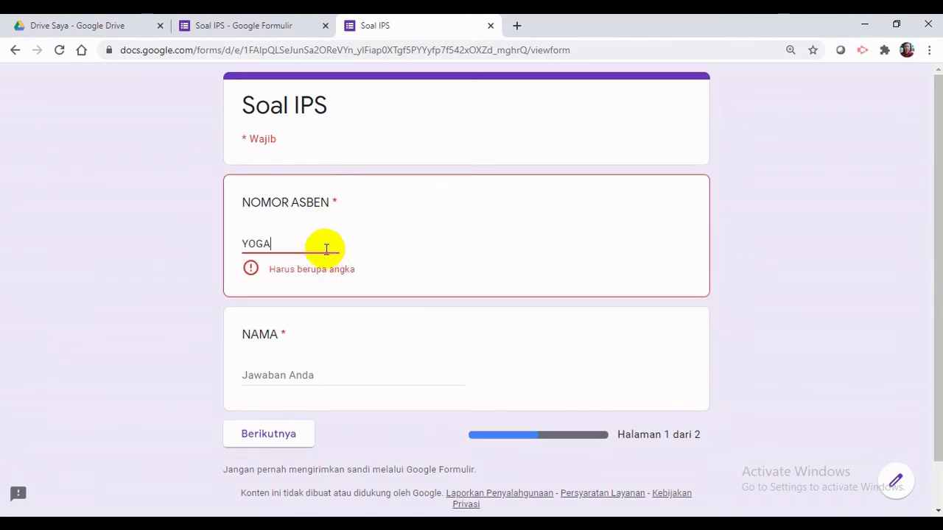
pyautogui.press('BackSpace')
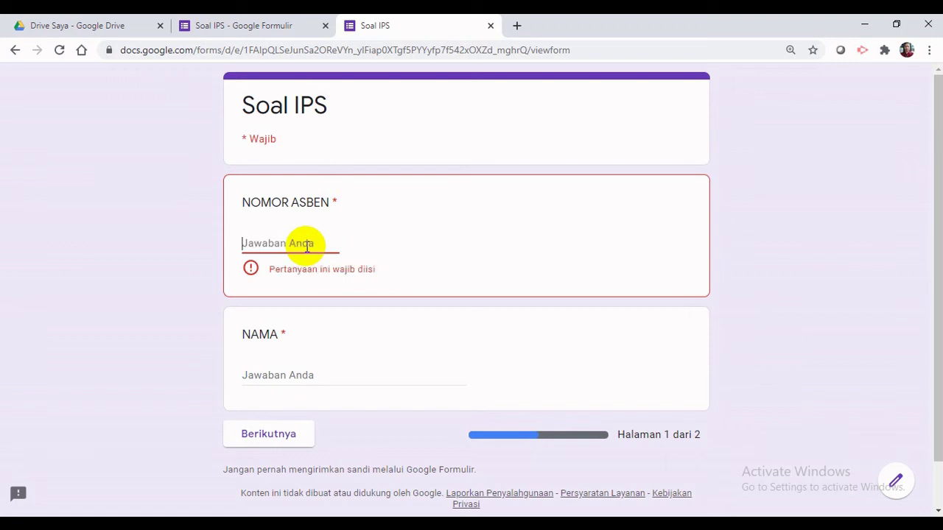
# - Enter 3 for NOMOR ASBEN and the respondent's name for NAMA, and continue to the question page
pyautogui.write('3')
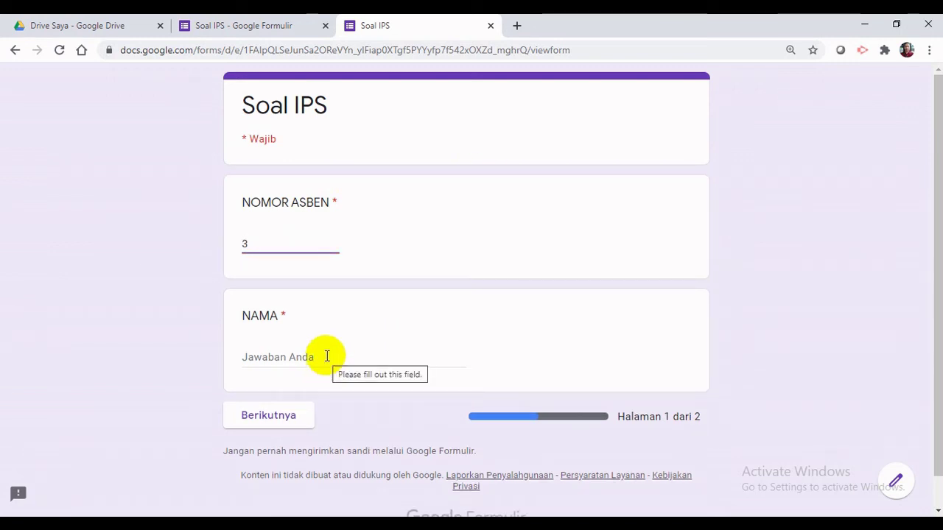
pyautogui.click(292, 356)
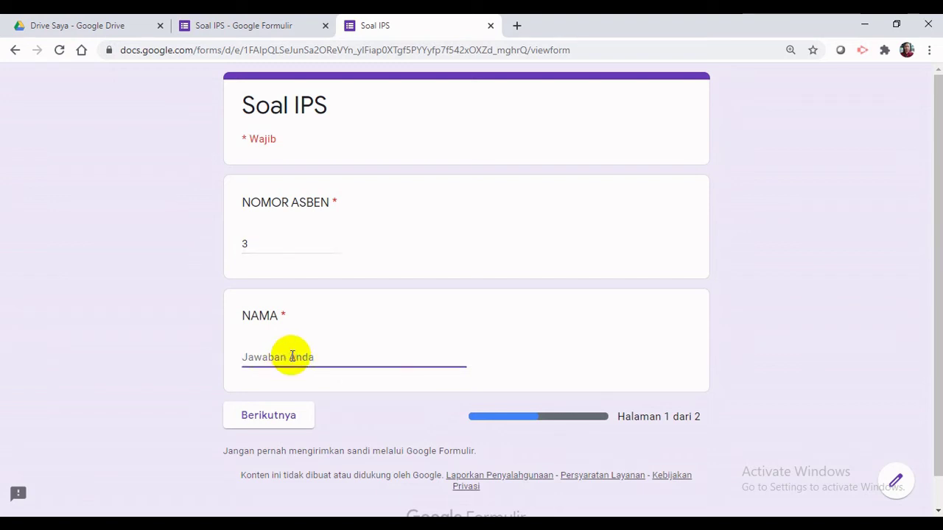
pyautogui.write('YOG')
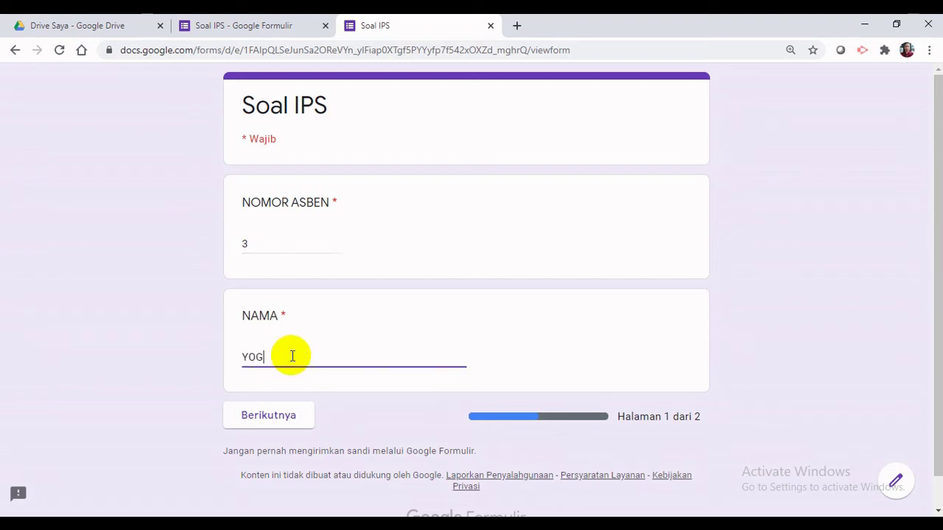
pyautogui.write('A')
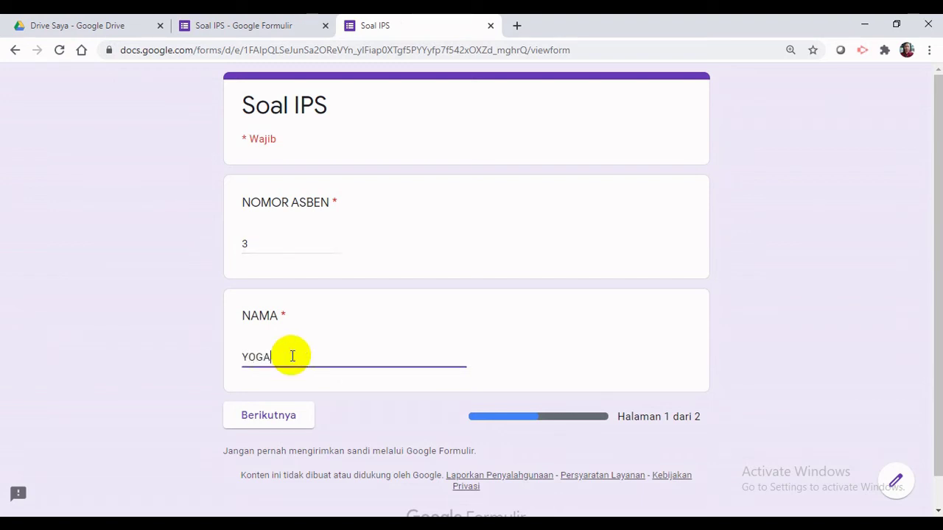
pyautogui.click(273, 418)
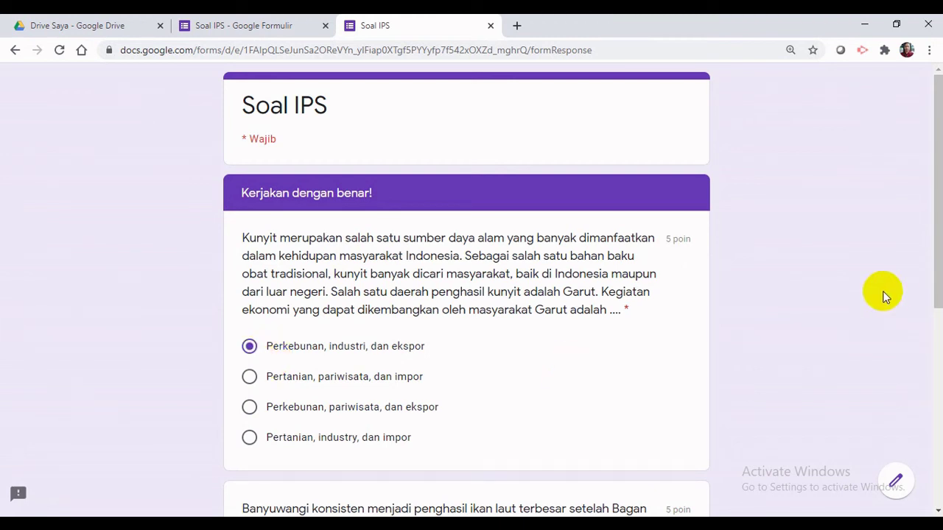
# - Answer the Kunyit question "Perkebunan, industri, dan ekspor" and the Banyuwangi question "Pariwisata, industri perikanan, dan industri rumahan", and submit the form
pyautogui.scroll(-3, 933, 274)
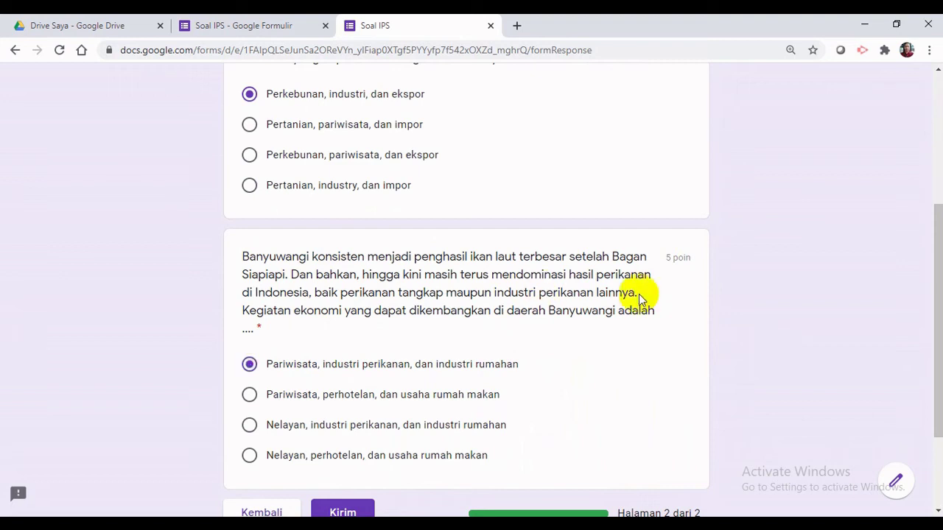
pyautogui.moveTo(933, 238); pyautogui.dragTo(932, 290)
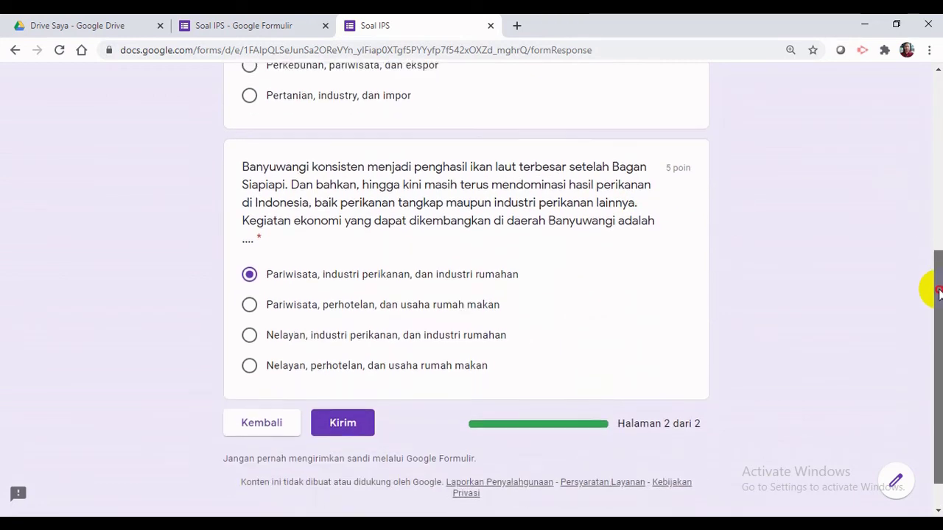
pyautogui.click(344, 423)
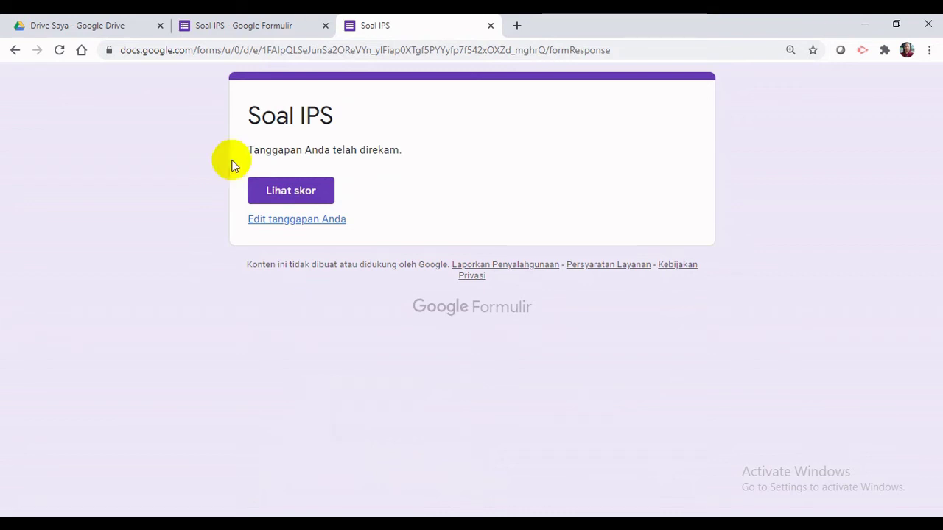
# - Open the score of the submitted response and review the total and the points given for each question
pyautogui.click(299, 193)
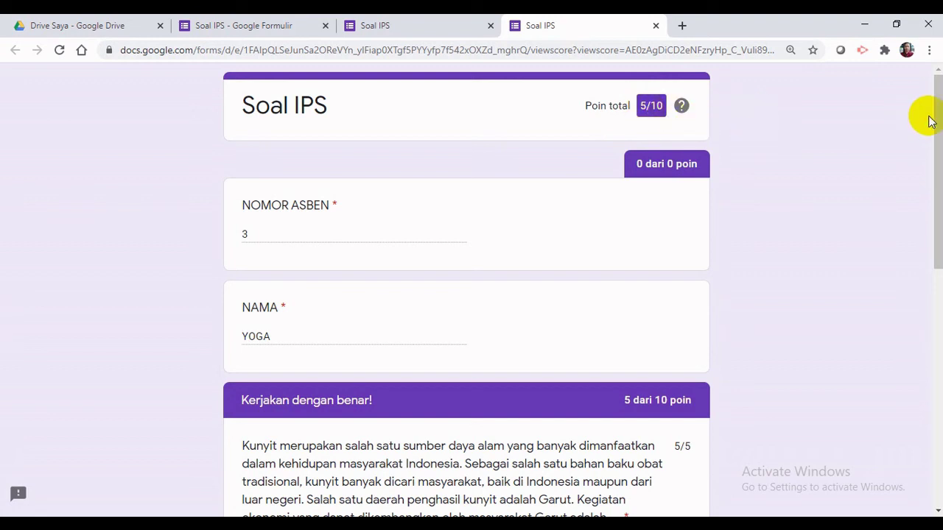
pyautogui.moveTo(939, 126); pyautogui.dragTo(938, 313)
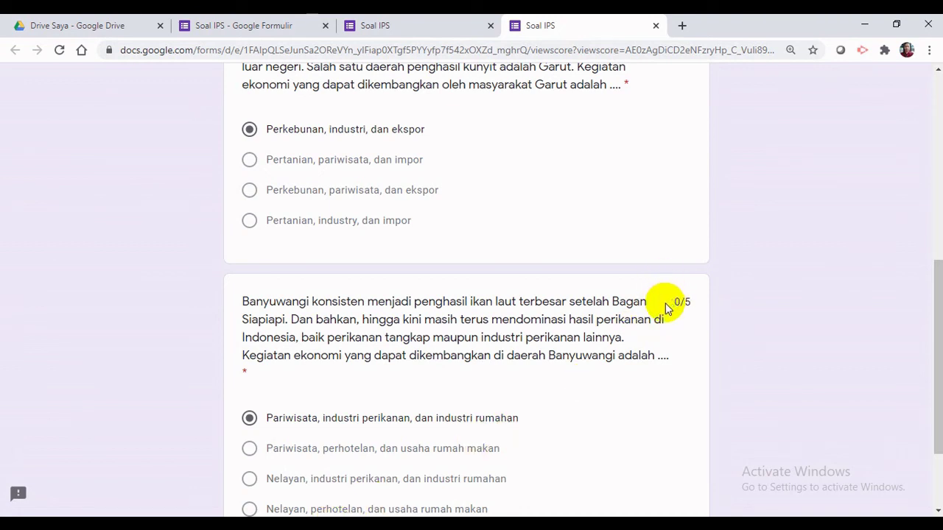
pyautogui.scroll(5, 938, 291)
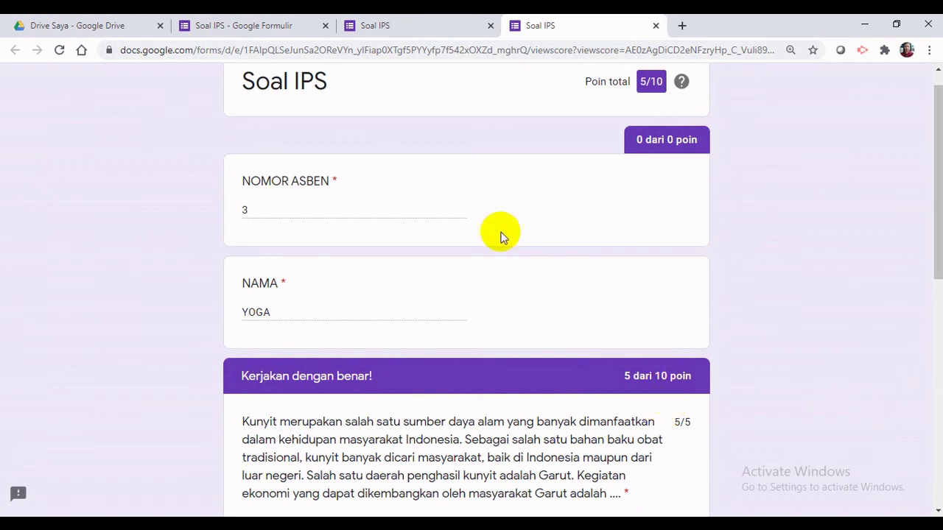
# - Return to the "Soal IPS" form editor, close the send form dialog, and view the summary of the responses
pyautogui.click(246, 26)
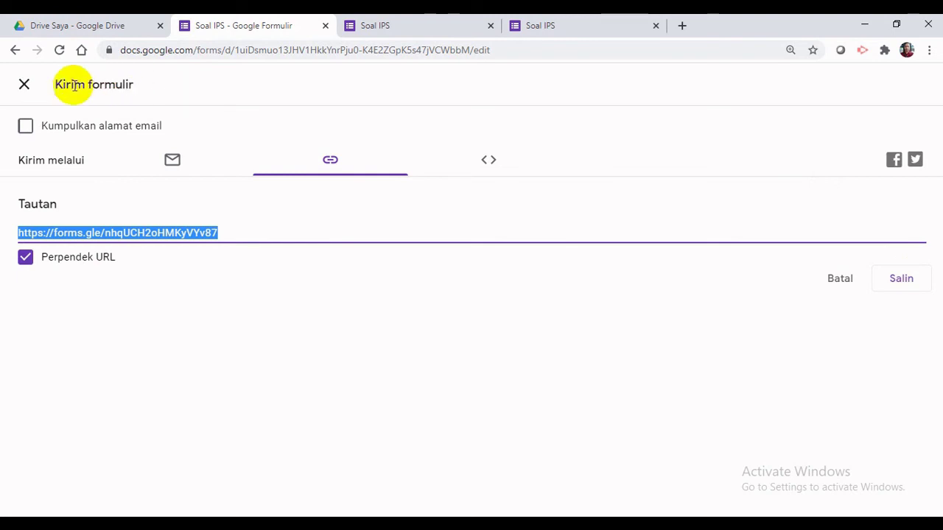
pyautogui.click(23, 87)
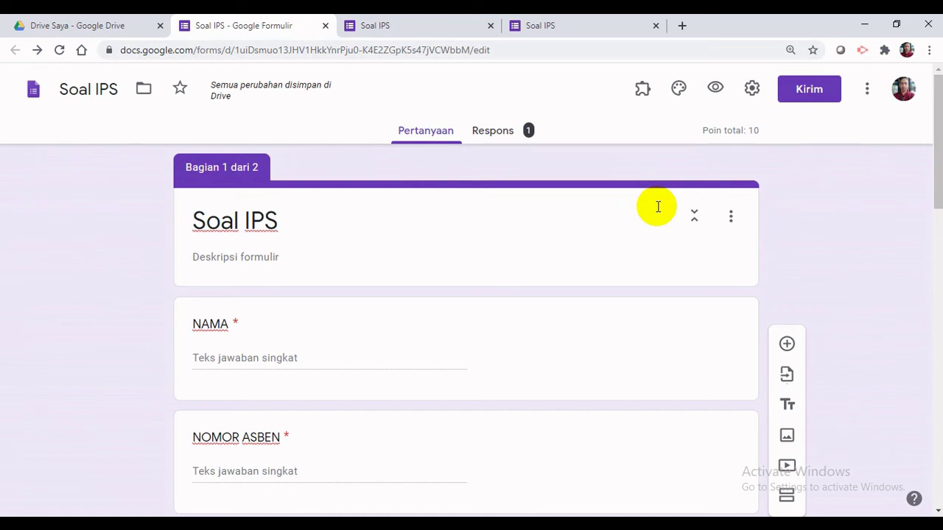
pyautogui.click(496, 135)
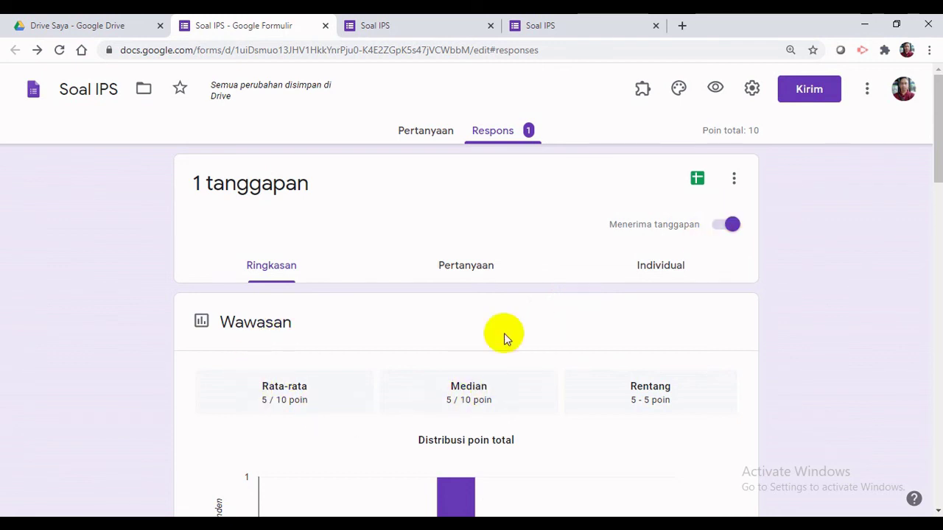
# - Review the form responses question by question, examining the answer given for NAMA
pyautogui.click(476, 271)
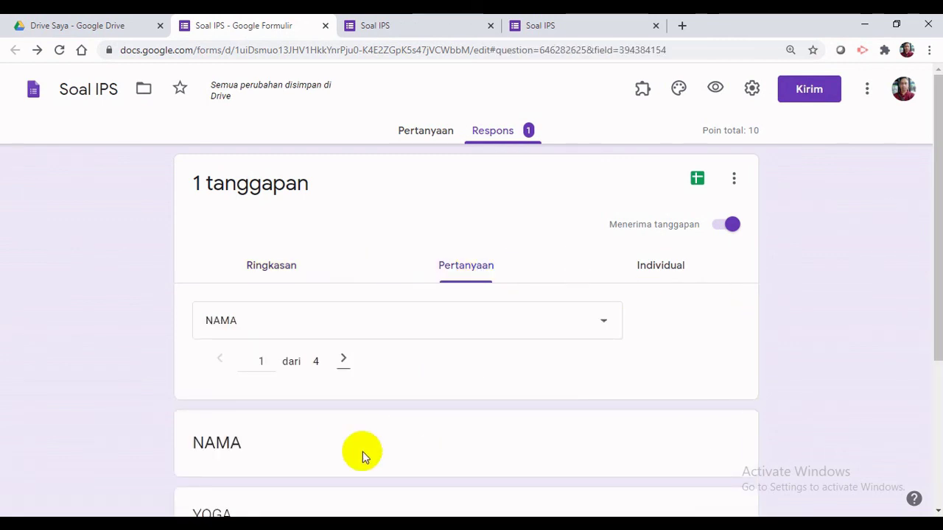
pyautogui.scroll(-1, 927, 199)
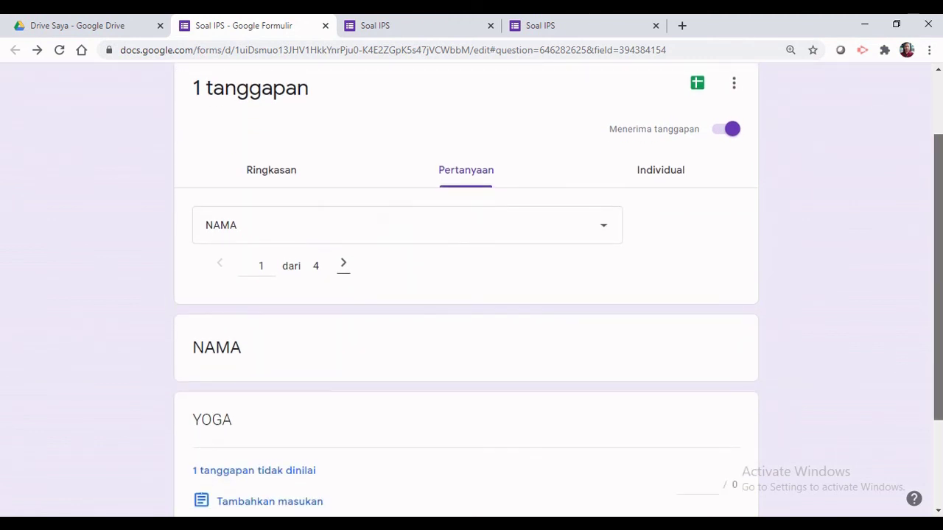
pyautogui.scroll(1, 926, 249)
pyautogui.scroll(-2, 926, 228)
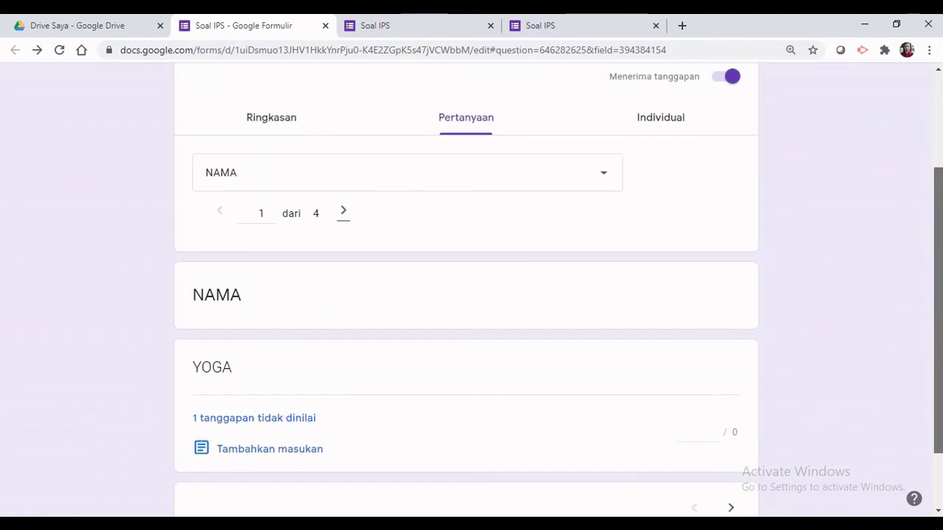
pyautogui.scroll(2, 928, 228)
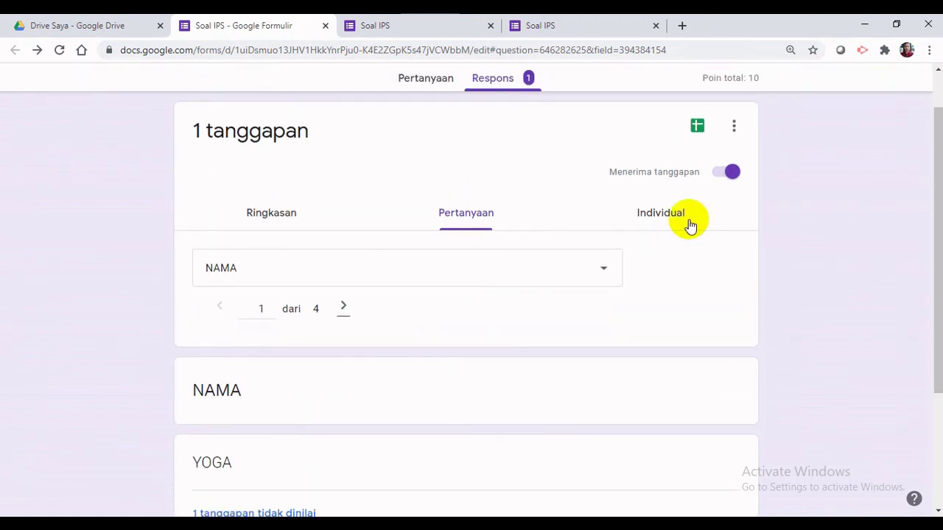
# - Review the individual response, examining its total score and the NAMA and NOMOR ASBEN entries
pyautogui.click(672, 215)
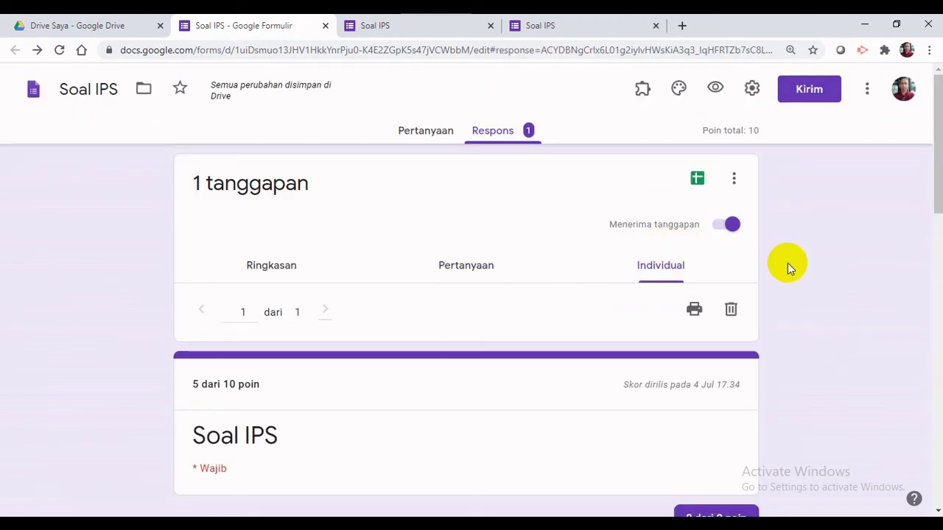
pyautogui.scroll(-3, 926, 185)
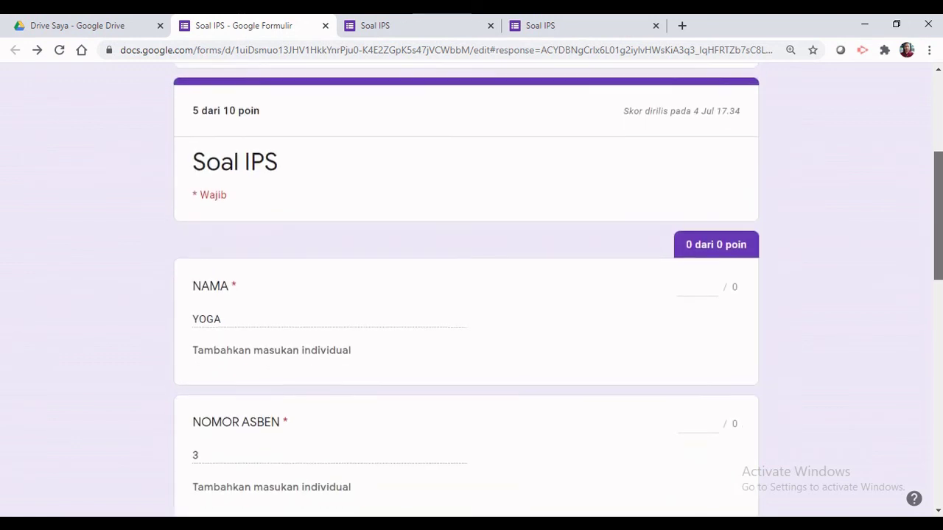
pyautogui.scroll(3, 472, 288)
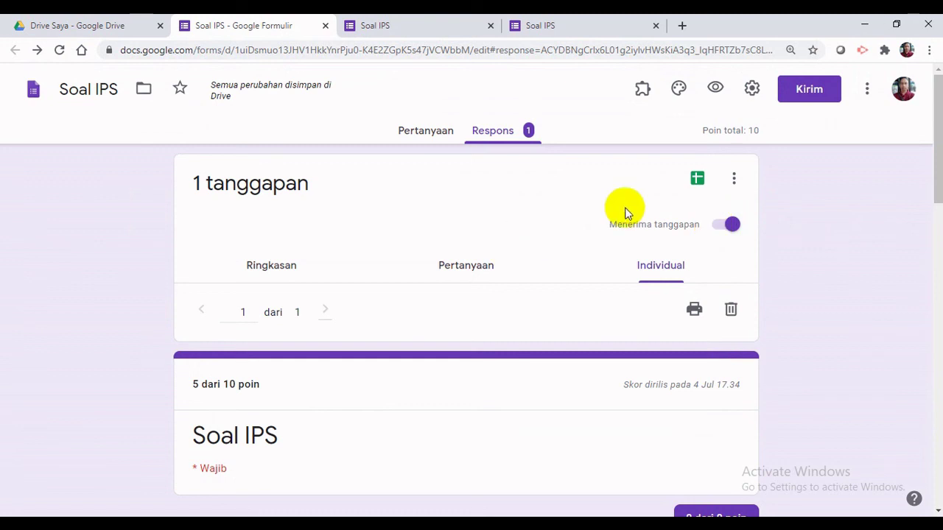
# - Create a new spreadsheet named "Soal IPS (Respons)" for the form responses, and return to the form editor
pyautogui.click(697, 180)
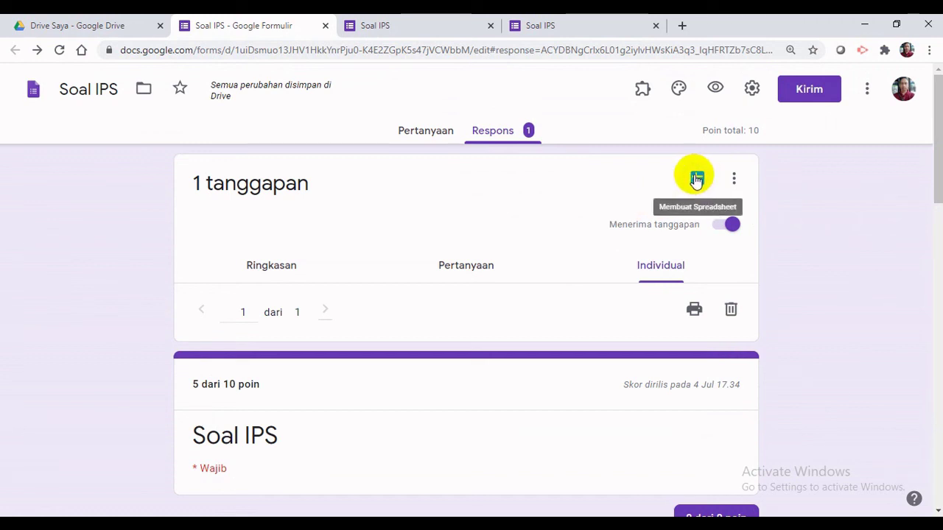
pyautogui.click(697, 181)
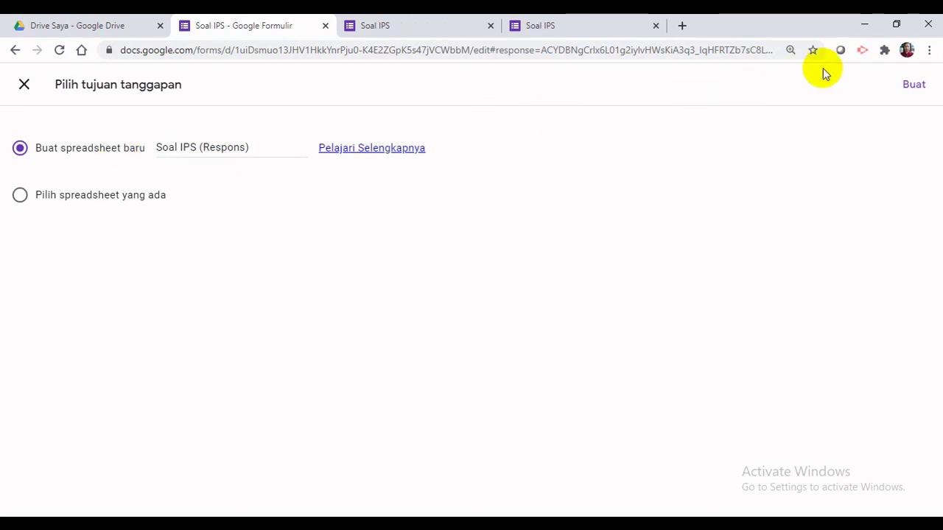
pyautogui.click(915, 87)
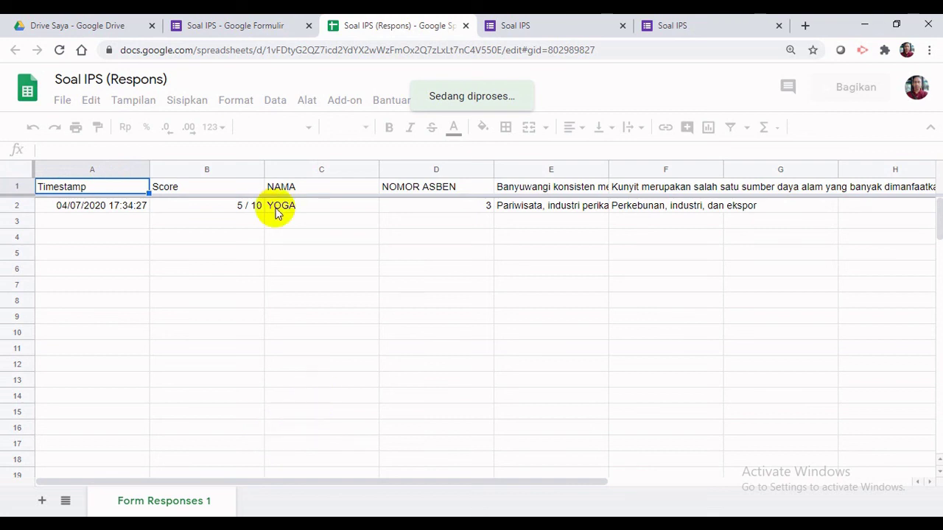
pyautogui.click(264, 28)
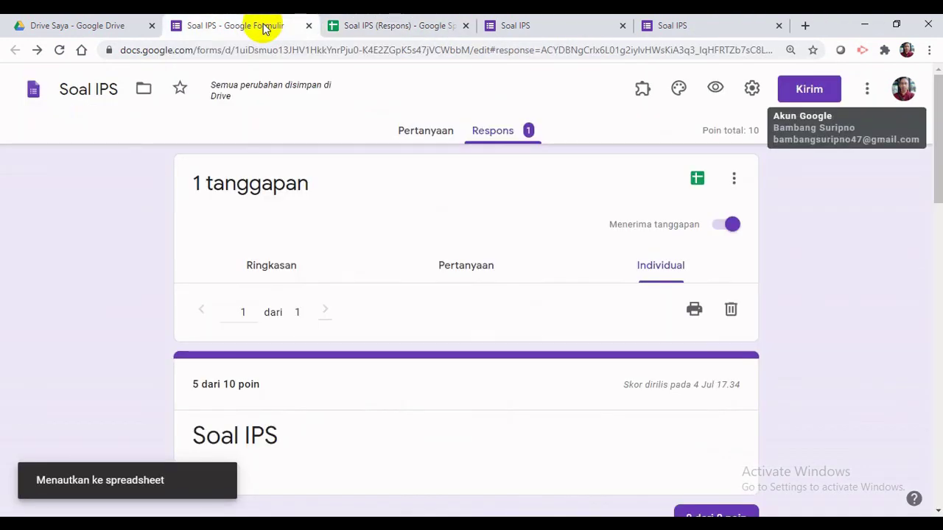